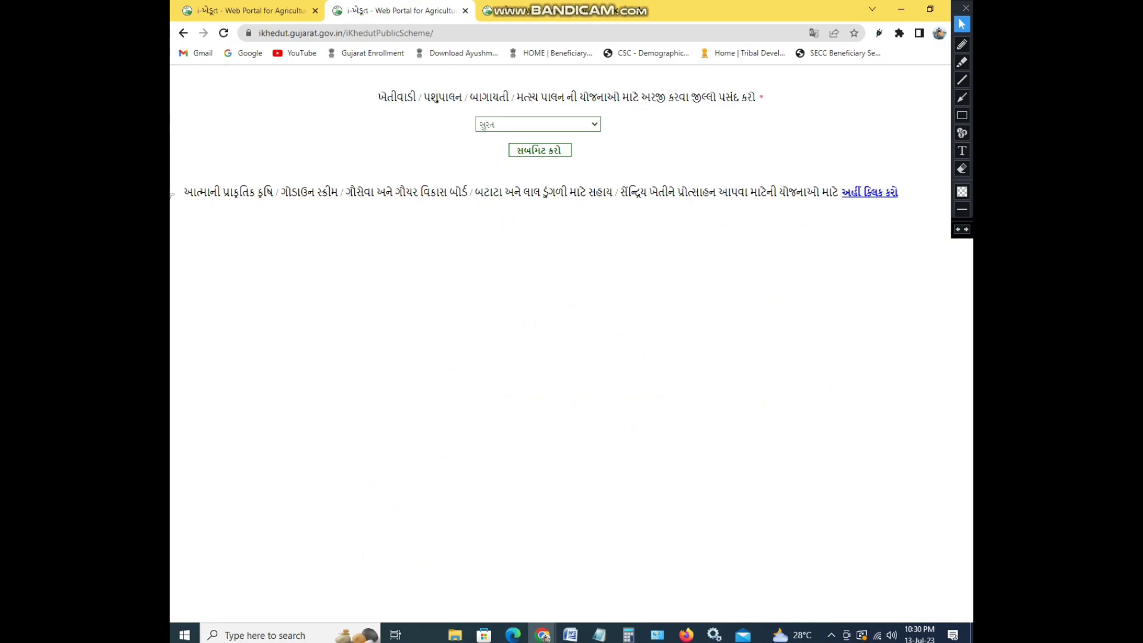
Choose the district, box the tractor scheme row in red, and open the ટ્રેક્ટર scheme details
scroll(533, 239, "up", 5)
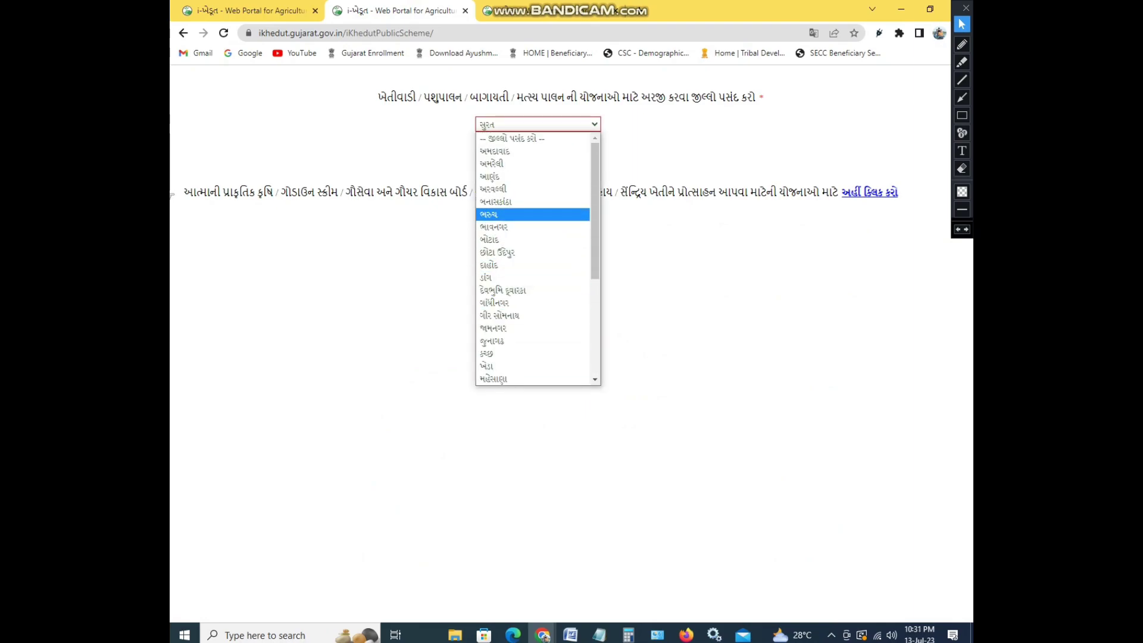
left_click(494, 150)
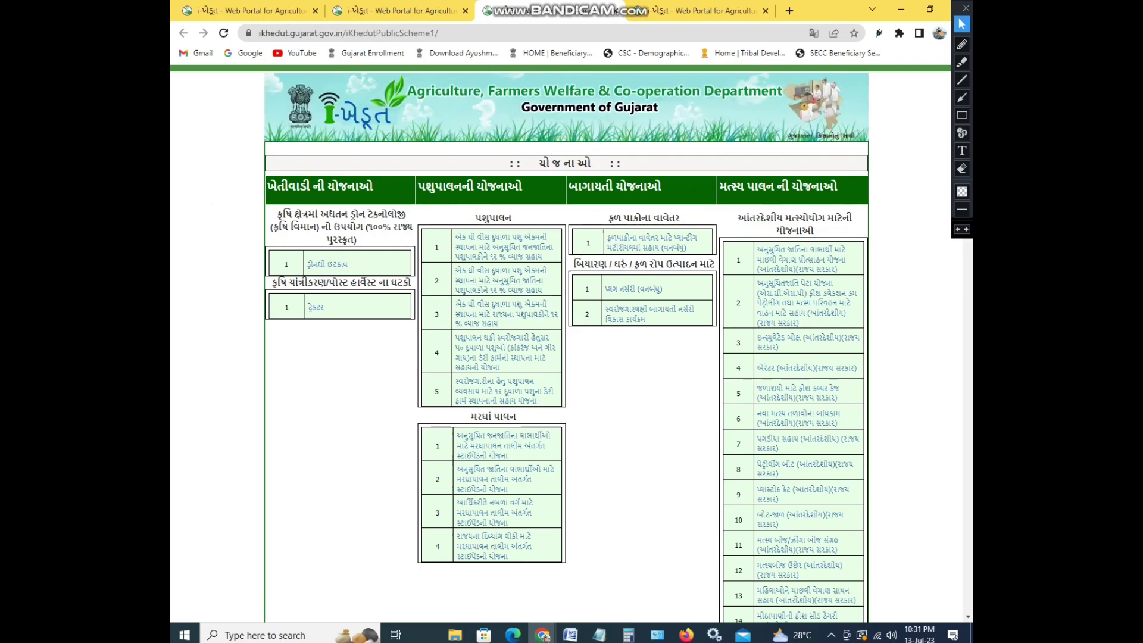
left_click(962, 115)
left_click_drag(262, 273, 408, 342)
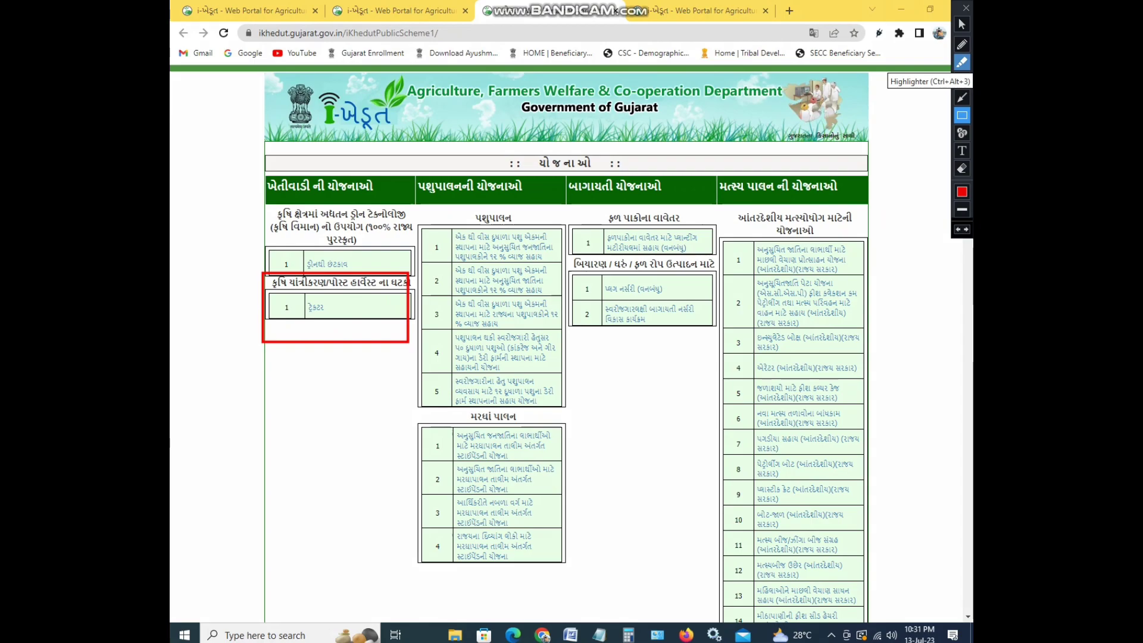
left_click(961, 24)
left_click(316, 307)
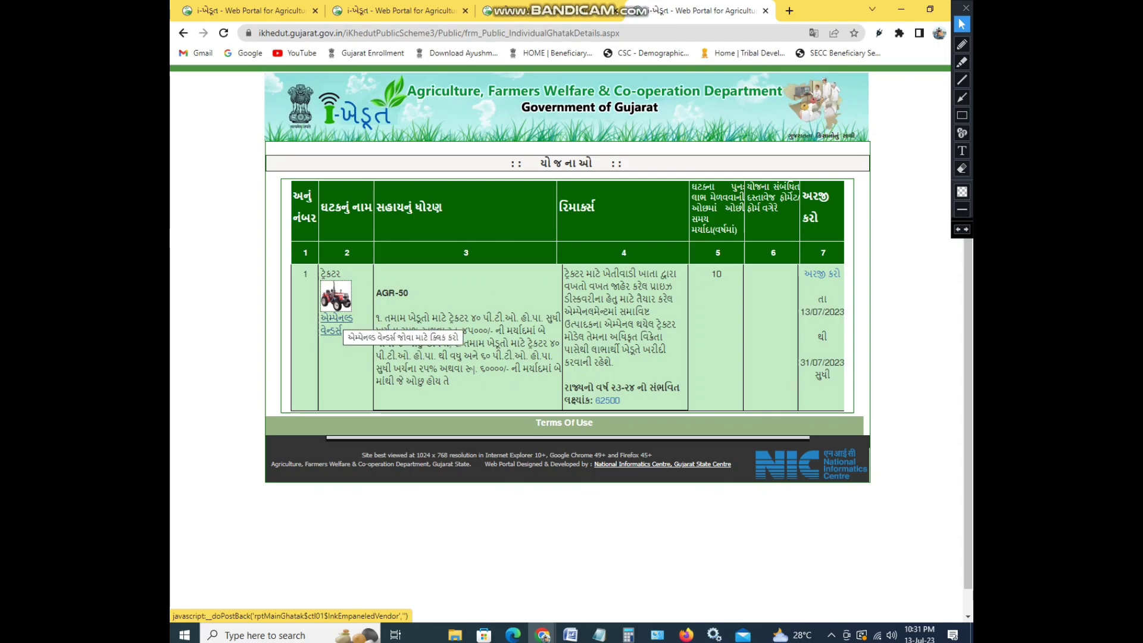
Open the empanelled tractor vendors' price list full-screen and scroll through its 109 models
left_click(335, 327)
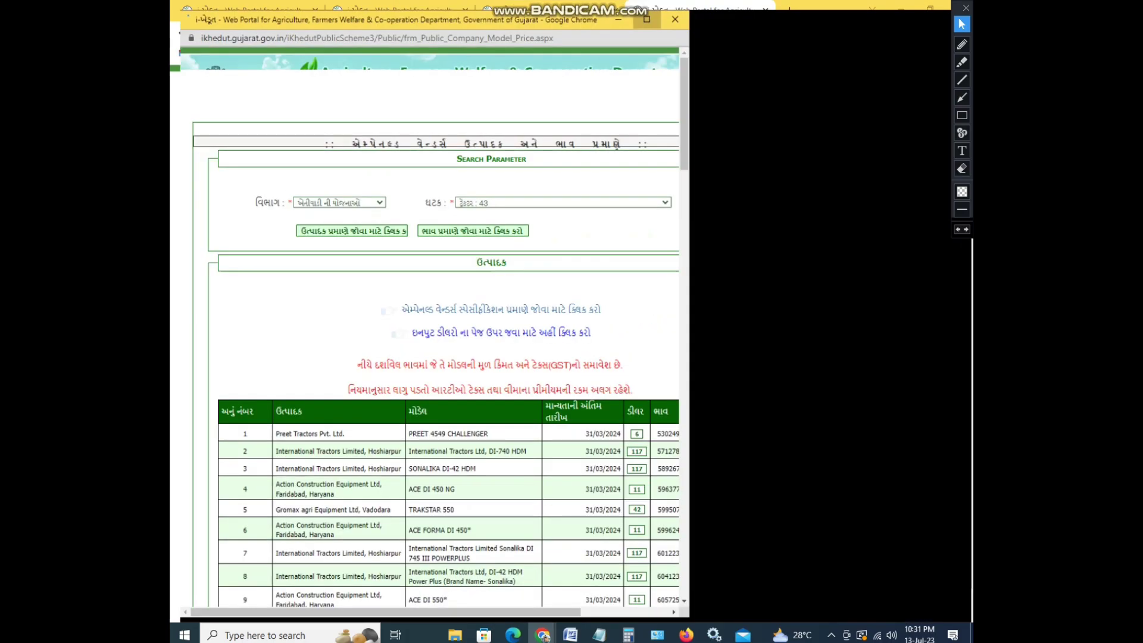
left_click(647, 20)
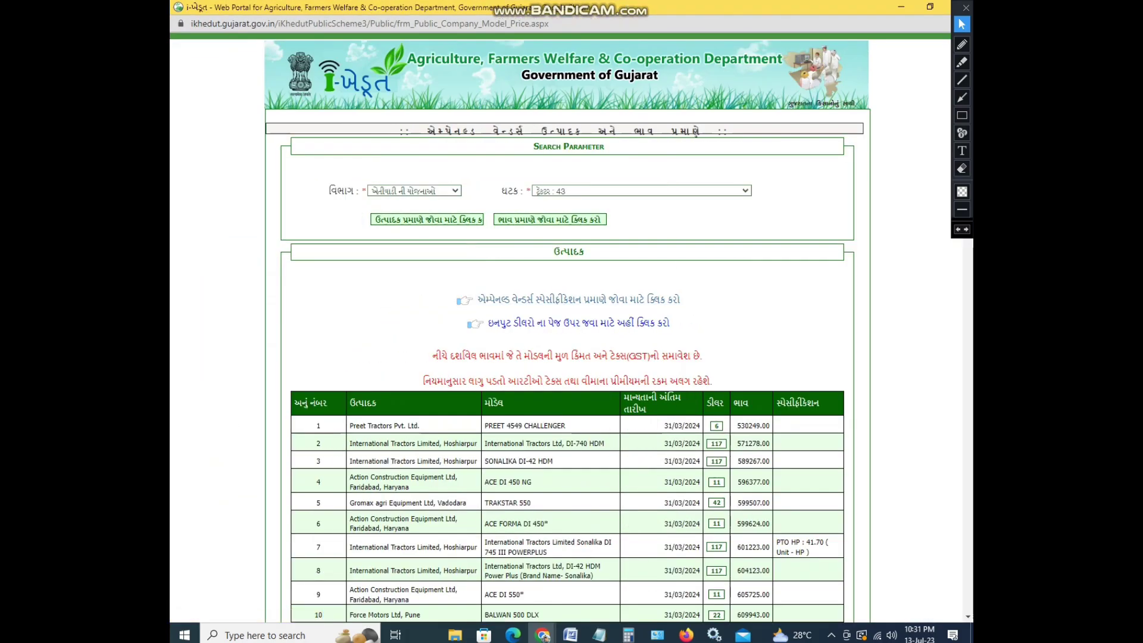
scroll(571, 357, "down", 3)
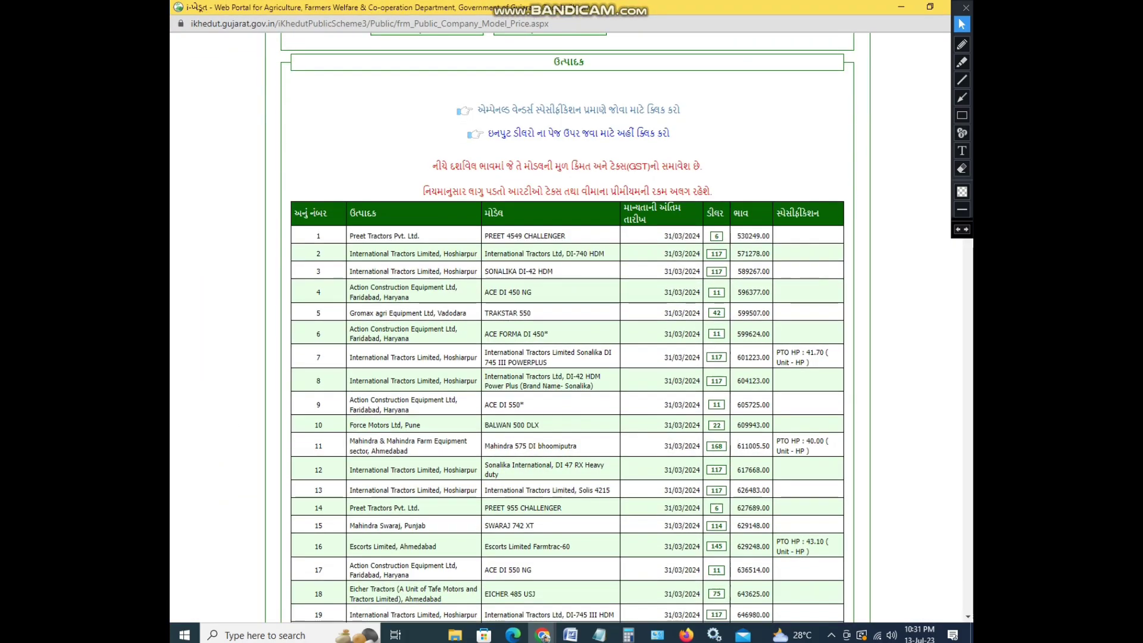
scroll(568, 357, "down", 1)
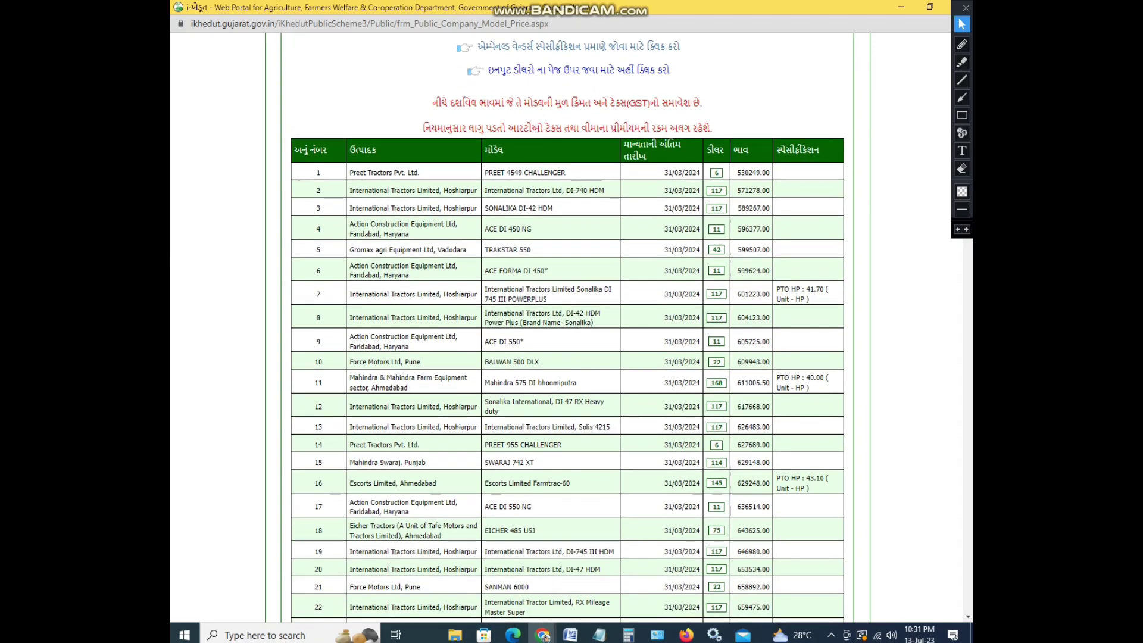
scroll(567, 357, "down", 10)
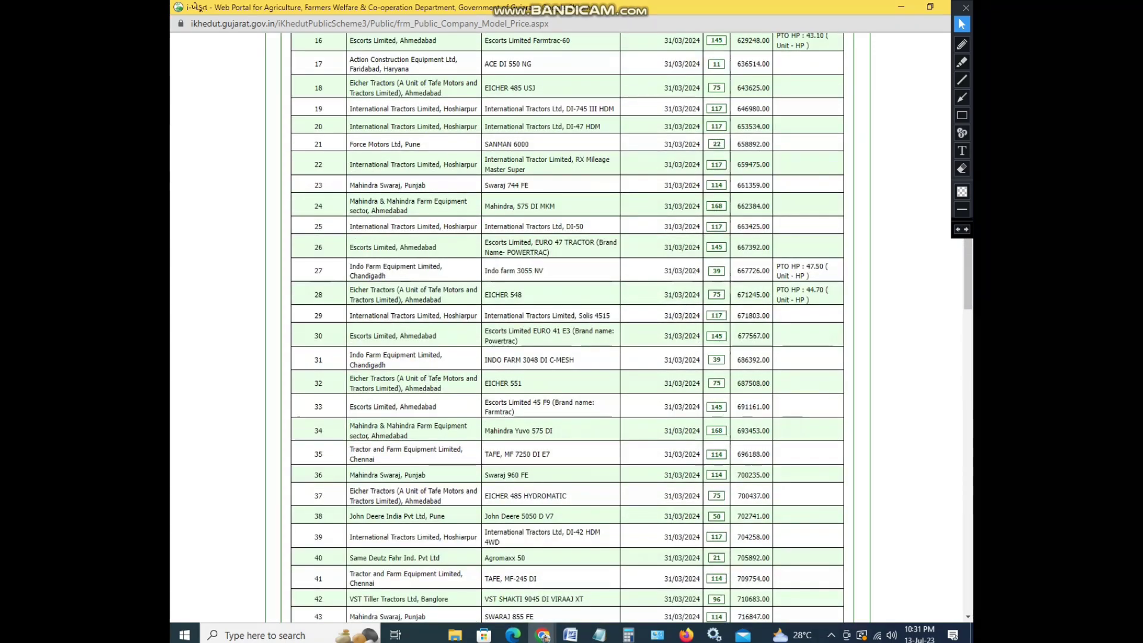
scroll(567, 357, "down", 20)
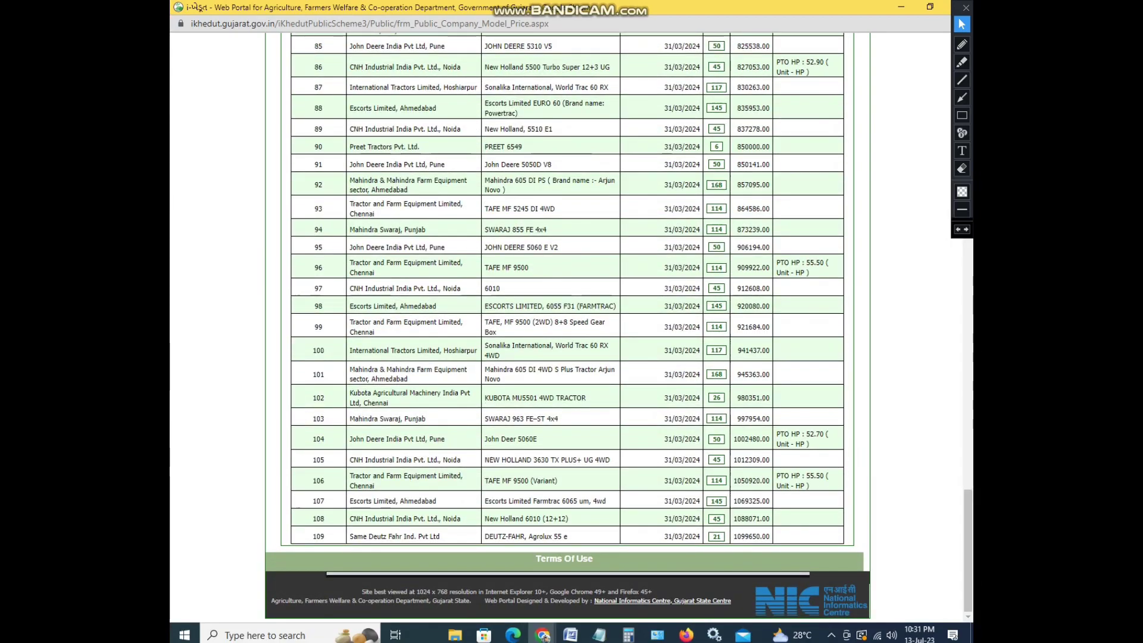
scroll(568, 328, "up", 20)
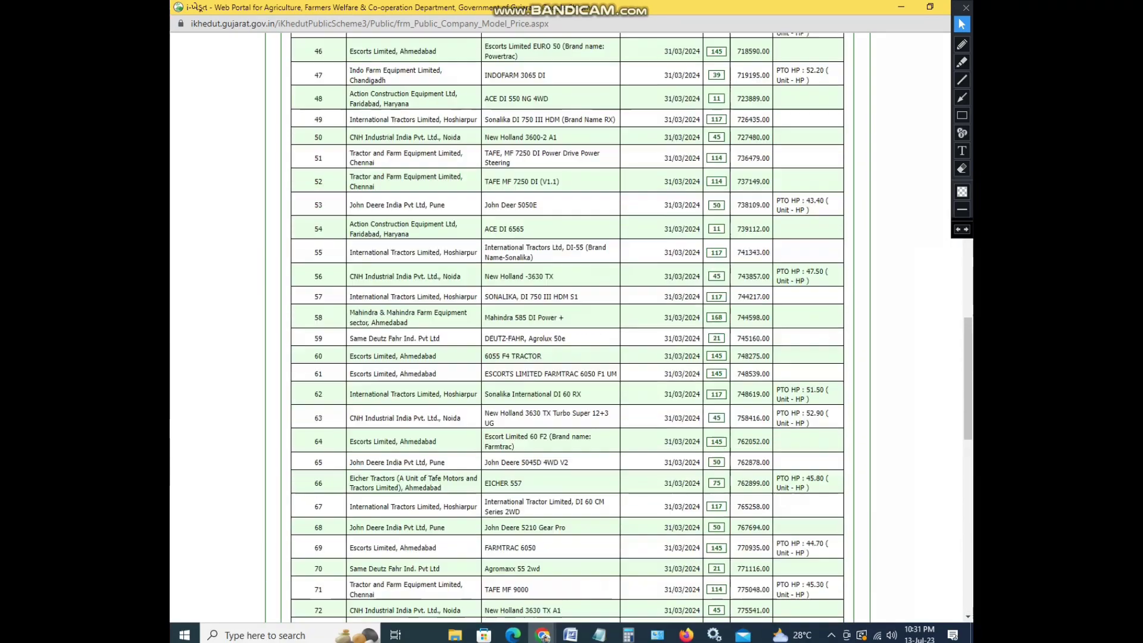
scroll(568, 327, "up", 8)
scroll(568, 328, "down", 5)
Circle the price, validity date, model, manufacturer and specification column headers in red, then undo them
scroll(568, 328, "up", 1)
left_click(961, 44)
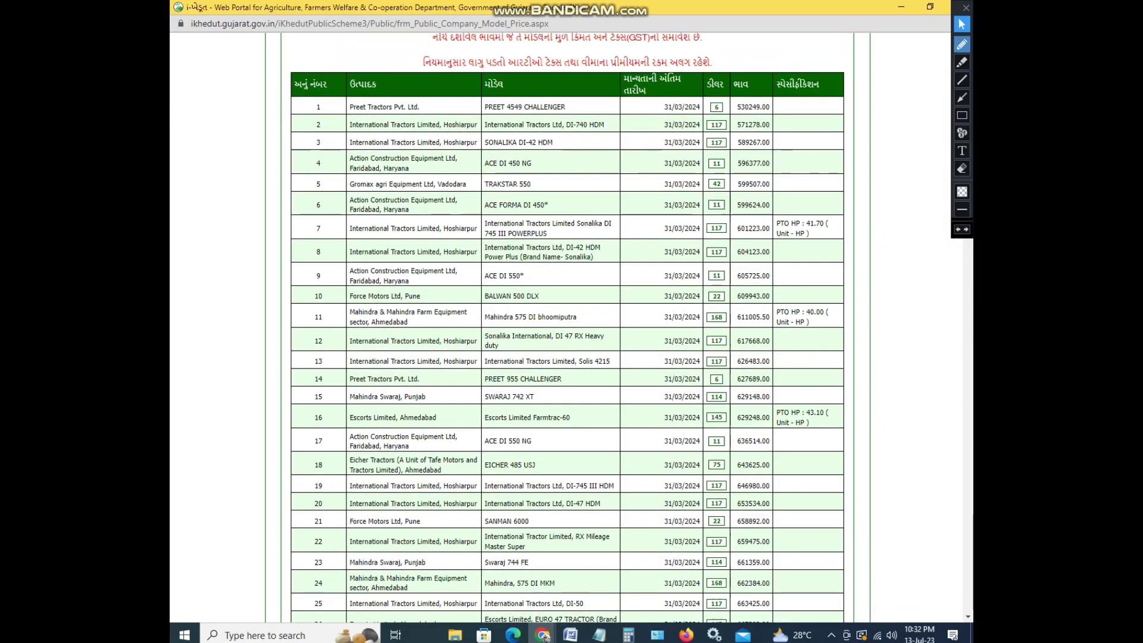
mouse_move(749, 90)
left_mouse_down()
mouse_move(736, 94)
mouse_move(734, 77)
mouse_move(709, 95)
left_mouse_up()
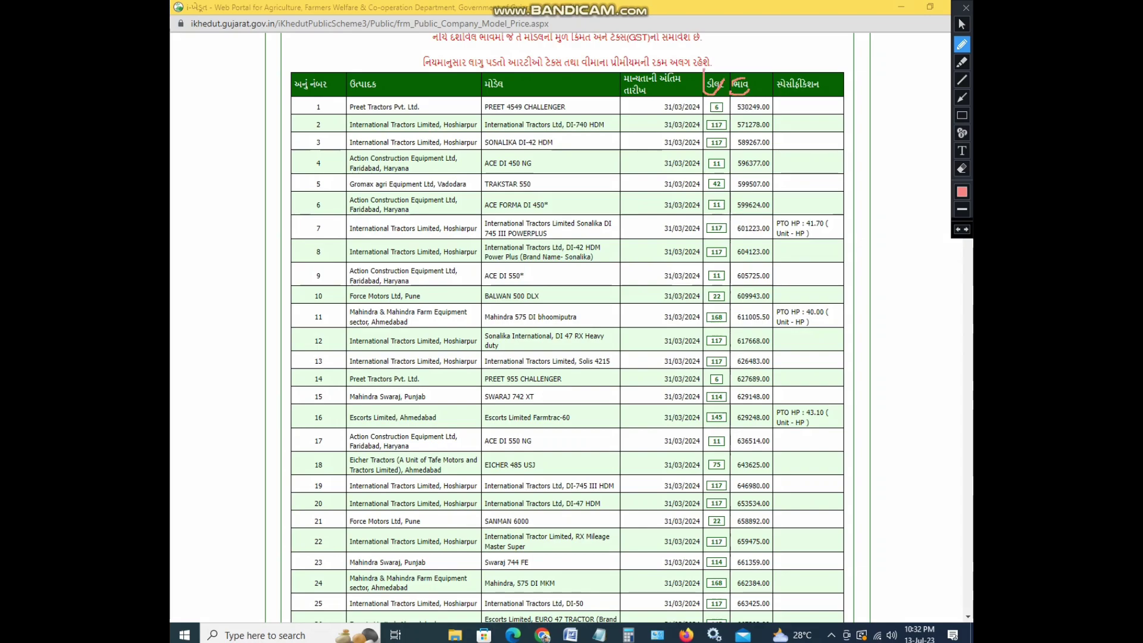
mouse_move(632, 102)
left_mouse_down()
mouse_move(705, 68)
mouse_move(622, 92)
left_mouse_up()
mouse_move(513, 95)
left_mouse_down()
mouse_move(524, 78)
mouse_move(470, 96)
left_mouse_up()
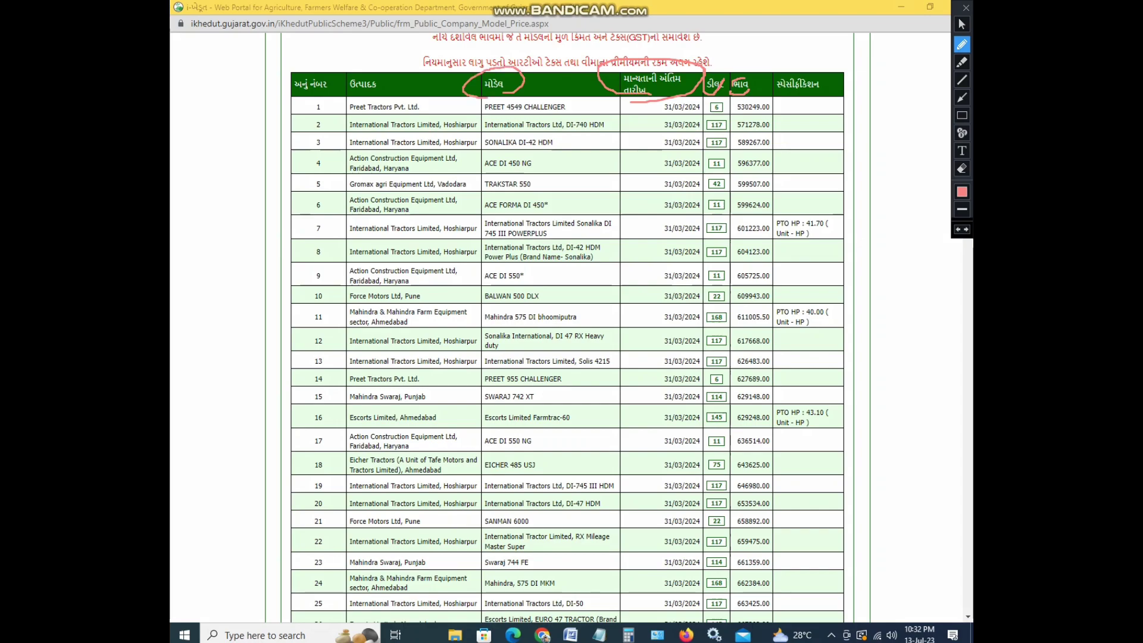
mouse_move(394, 74)
left_mouse_down()
mouse_move(388, 92)
mouse_move(350, 69)
mouse_move(369, 93)
left_mouse_up()
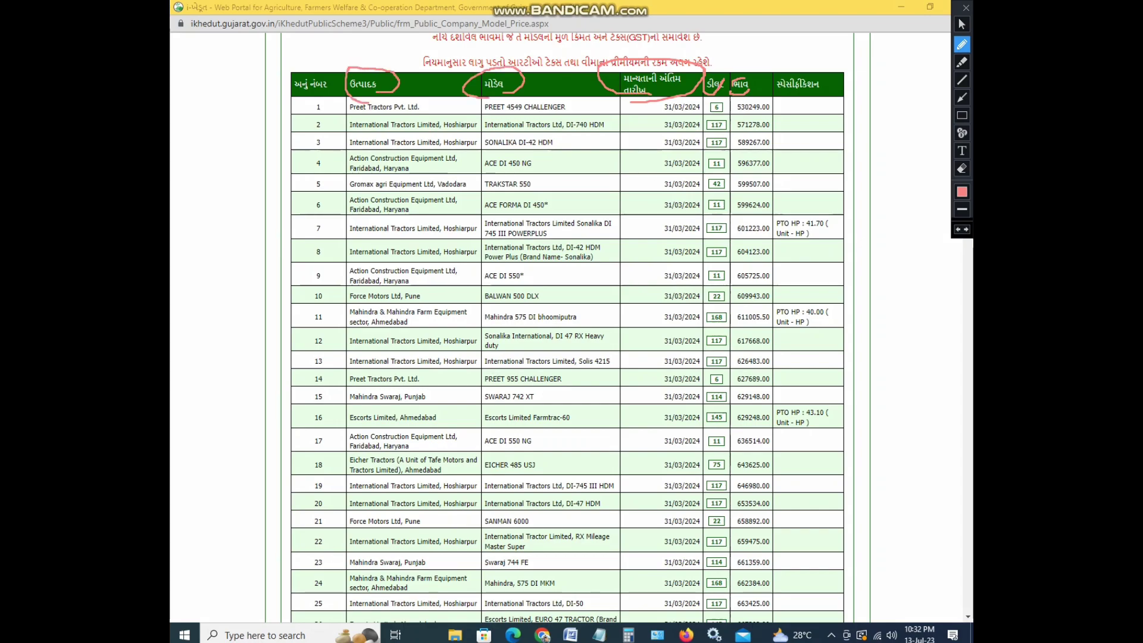
mouse_move(785, 69)
left_mouse_down()
mouse_move(773, 88)
mouse_move(837, 70)
mouse_move(781, 72)
left_mouse_up()
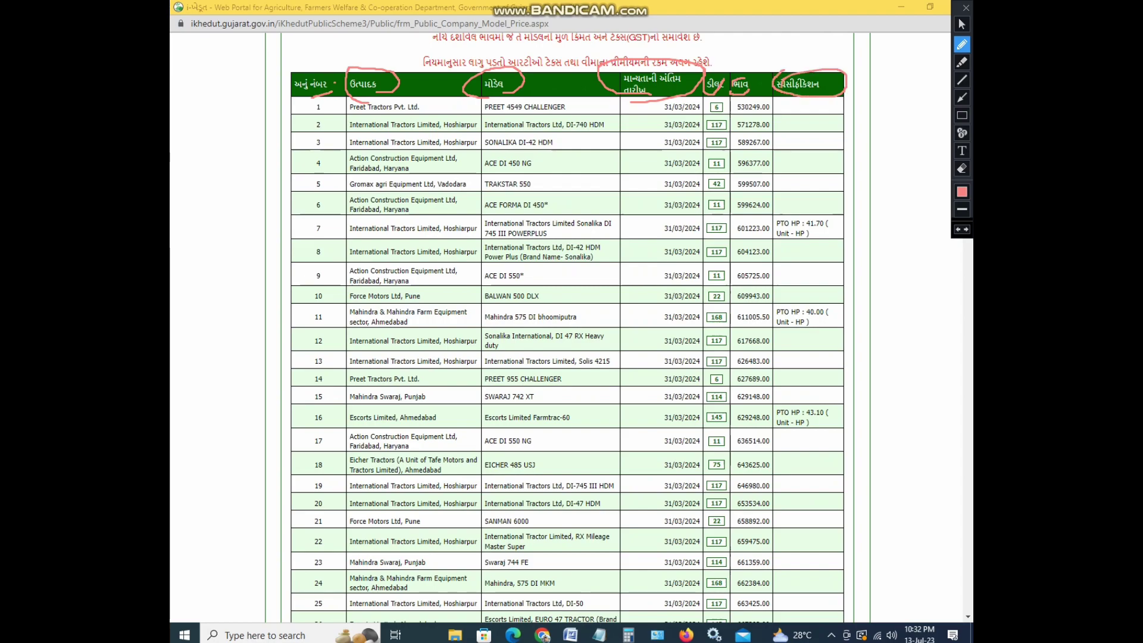
key("ctrl+z")
key("ctrl+z")
key("ctrl+z")
key("ctrl+z")
key("ctrl+z")
key("ctrl+z")
key("ctrl+z")
key("ctrl+z")
key("ctrl+z")
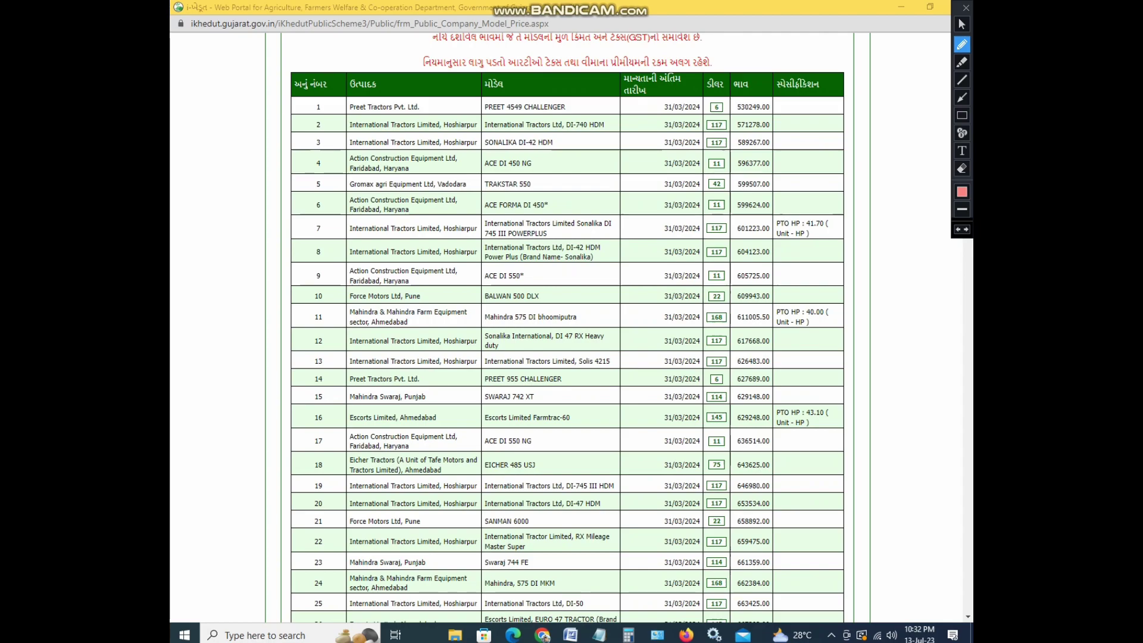
Circle row 1's 530249.00 price and underline the model names in rows 19, 17, 15 and 11
mouse_move(725, 116)
left_mouse_down()
mouse_move(773, 114)
mouse_move(764, 94)
mouse_move(713, 98)
left_mouse_up()
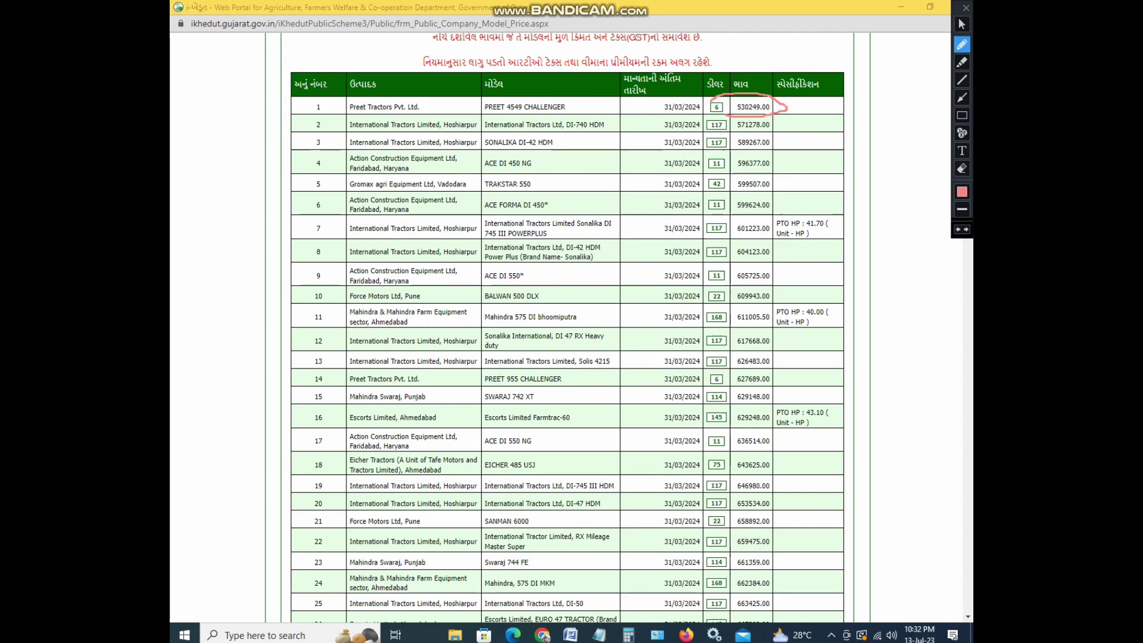
left_click_drag(452, 487, 525, 495)
left_click_drag(519, 438, 618, 432)
left_click(584, 384)
mouse_move(524, 403)
left_mouse_down()
mouse_move(618, 397)
mouse_move(653, 376)
left_mouse_up()
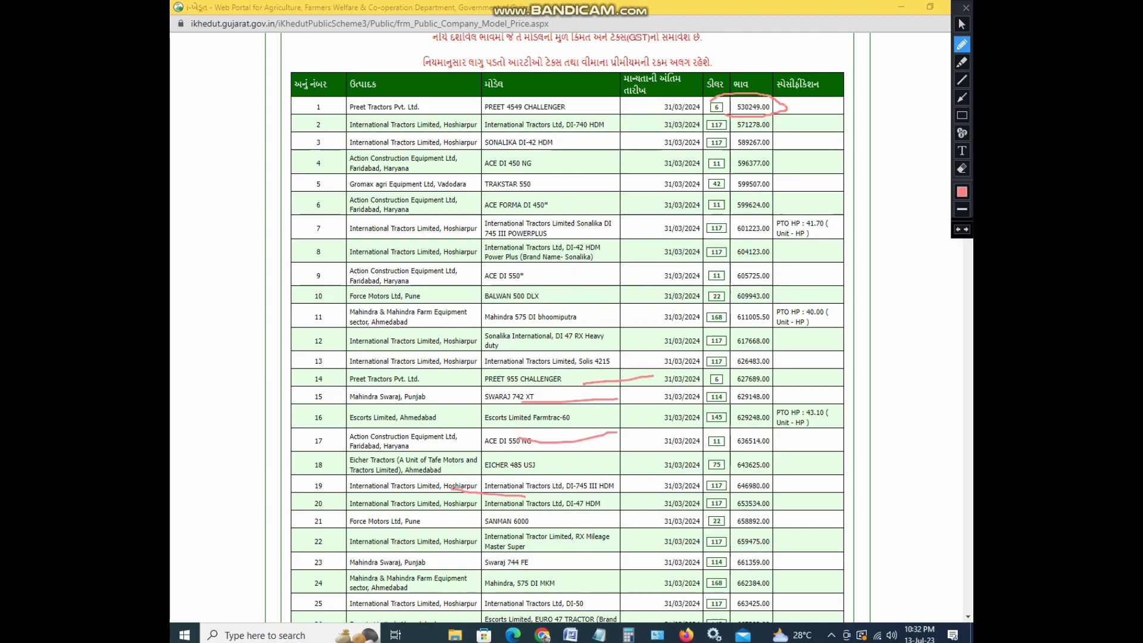
left_click_drag(516, 322, 526, 322)
left_click_drag(528, 322, 577, 321)
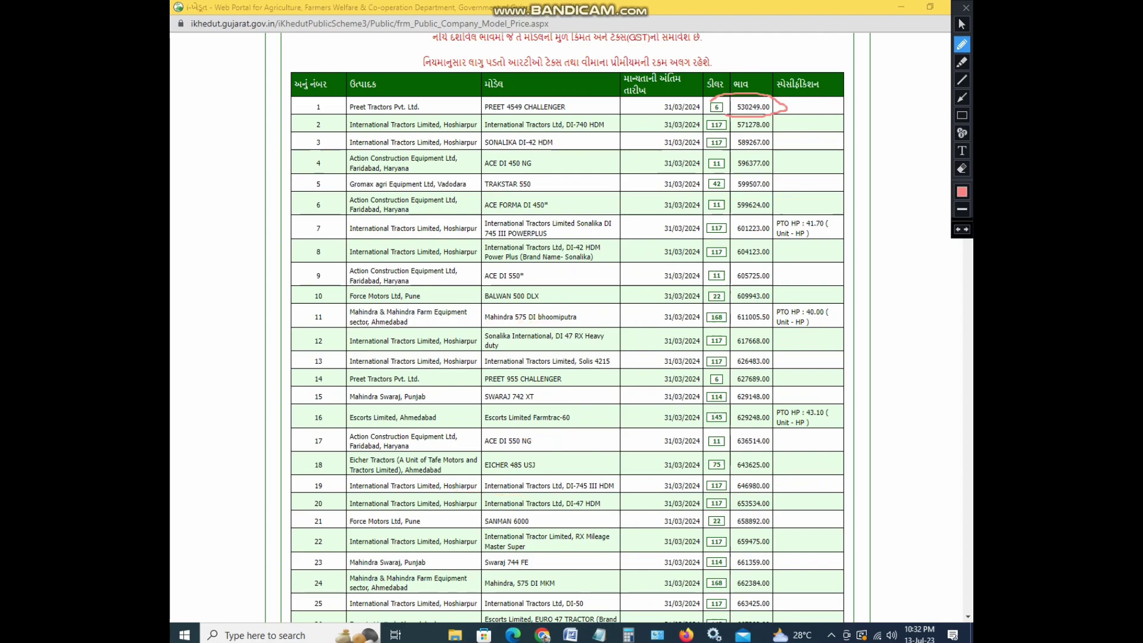
left_click(962, 24)
Box row 23, the Swaraj 744 FE model, in red, then remove the box
scroll(565, 327, "down", 3)
scroll(565, 327, "down", 10)
scroll(566, 328, "down", 5)
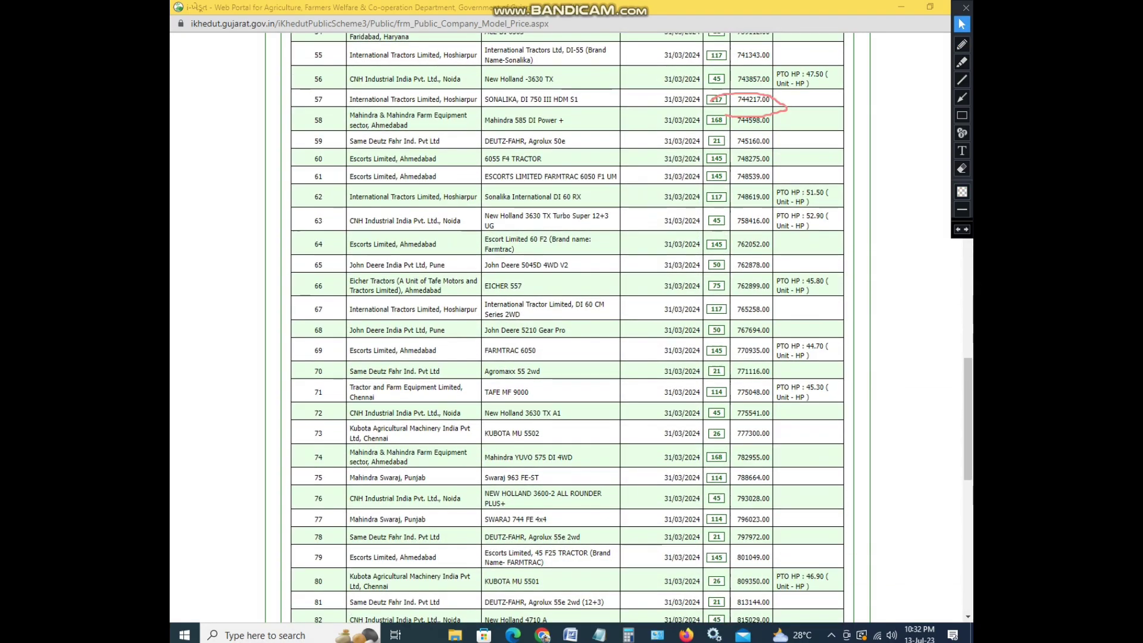
scroll(568, 328, "up", 5)
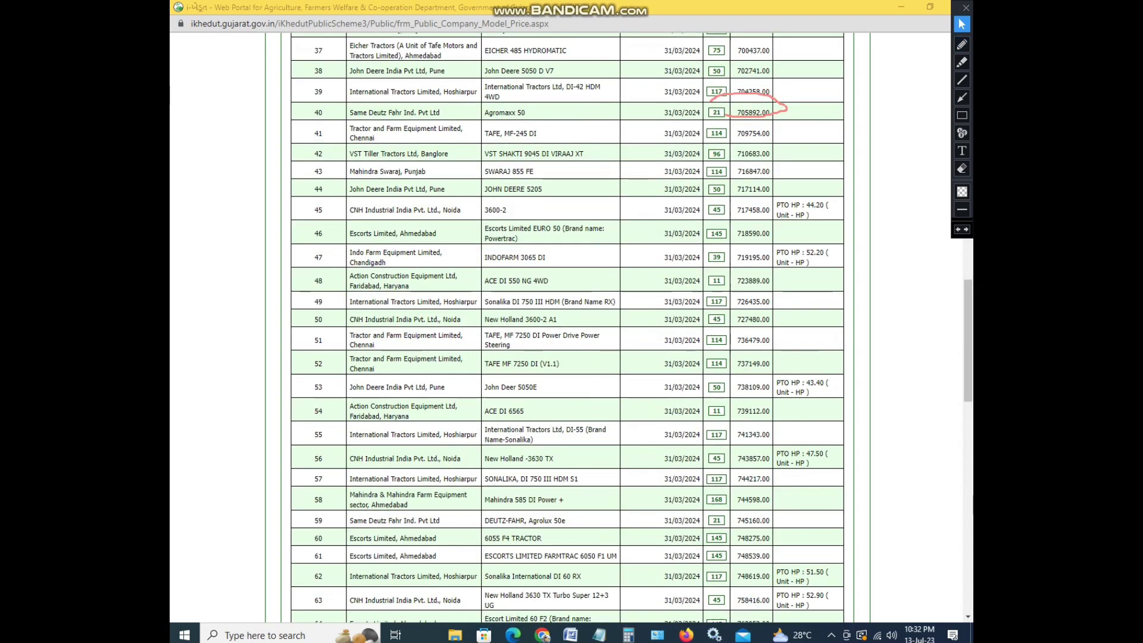
scroll(568, 327, "up", 3)
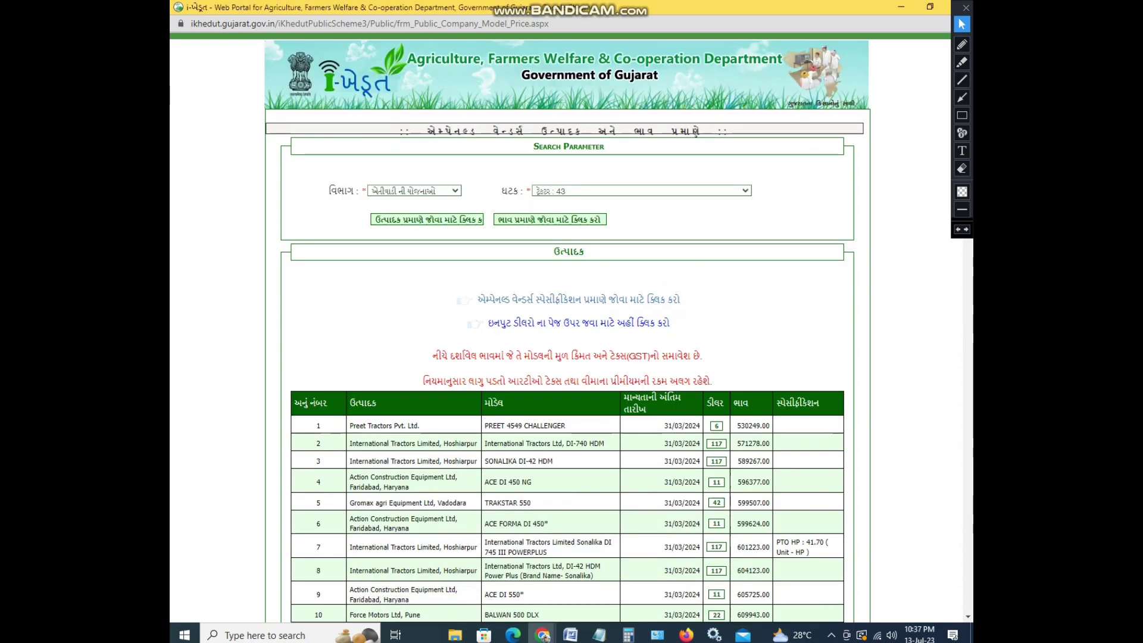
scroll(566, 327, "down", 3)
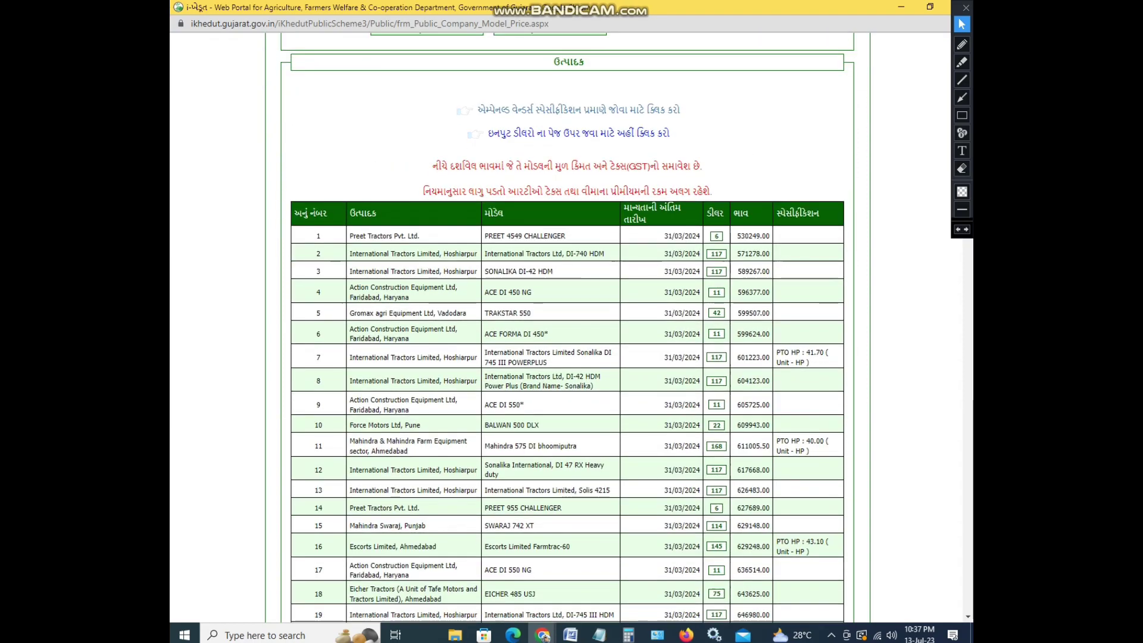
scroll(566, 328, "down", 4)
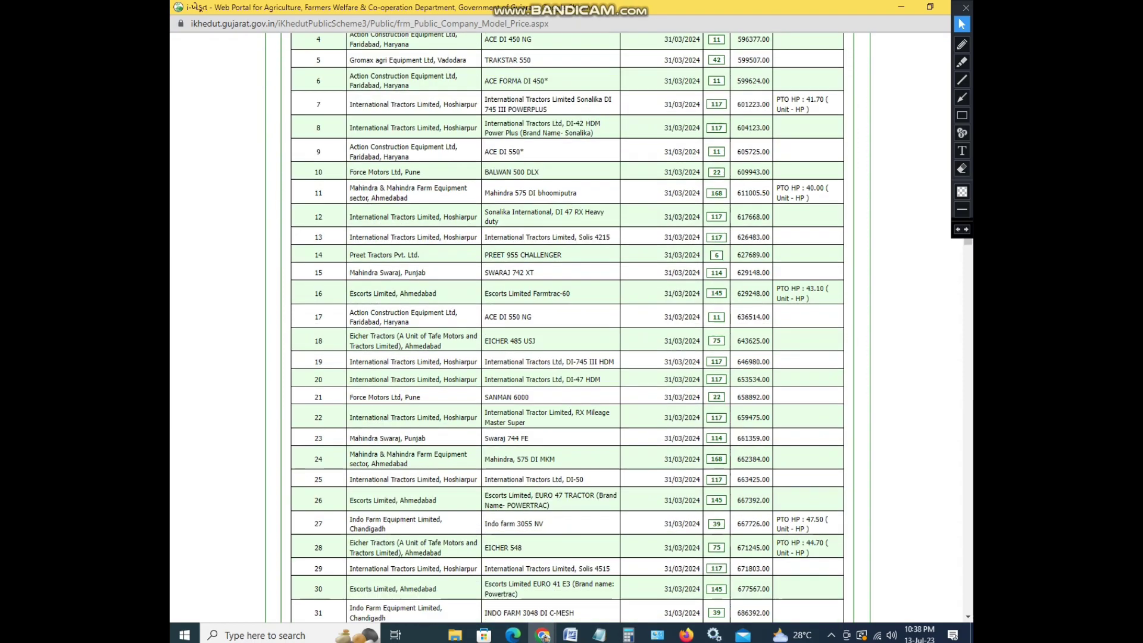
scroll(566, 327, "down", 2)
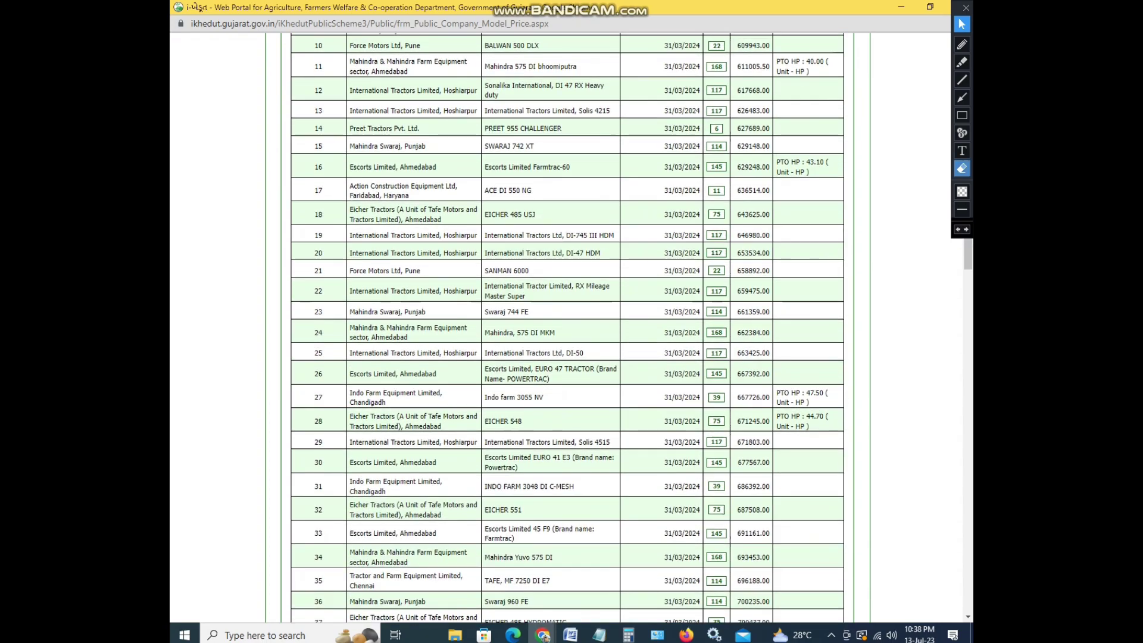
left_click(962, 115)
mouse_move(296, 299)
left_mouse_down()
mouse_move(373, 318)
mouse_move(507, 324)
mouse_move(776, 317)
left_mouse_up()
key("ctrl+z")
left_click(962, 24)
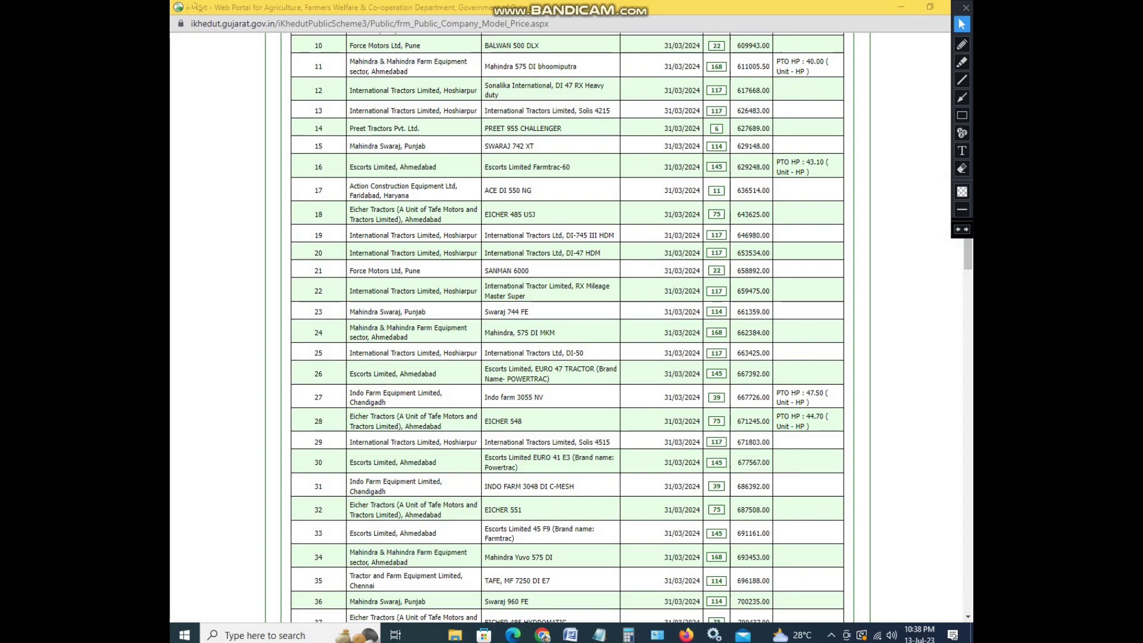
Reload the tractor price list page with F5
left_click(196, 7)
key("F5")
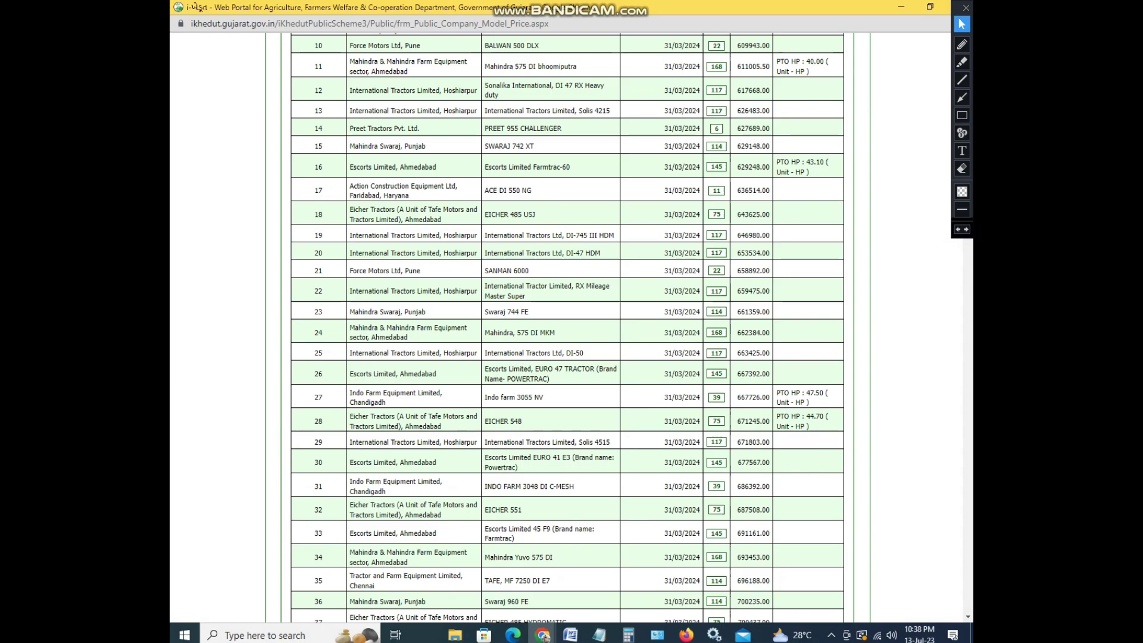
scroll(566, 328, "down", 15)
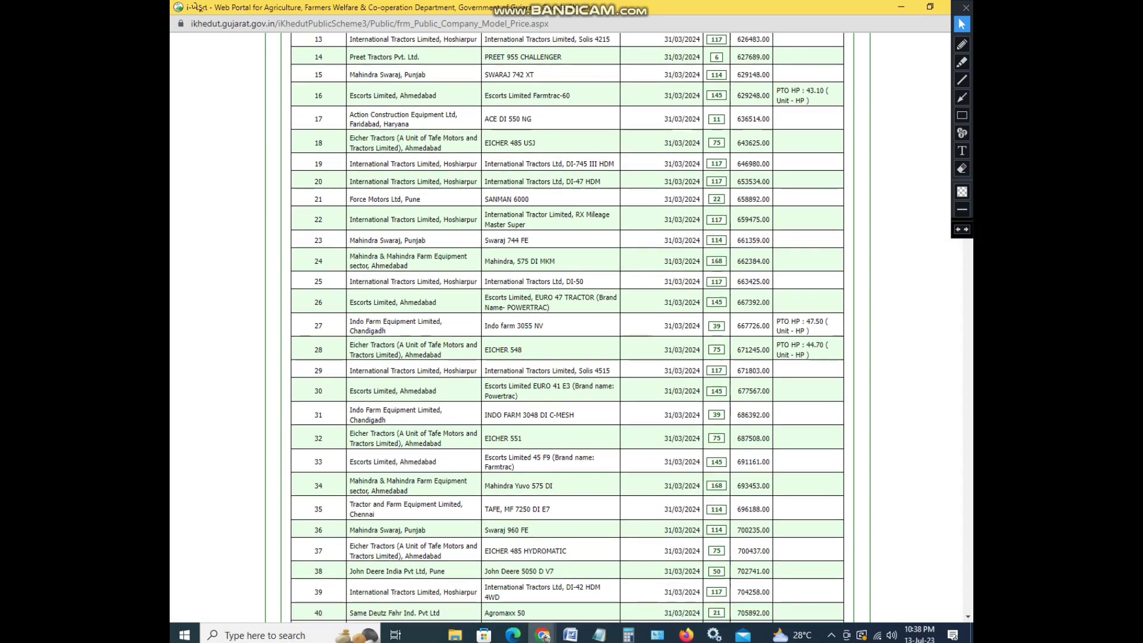
Scroll past the price table to the dealer table's last rows, 82 to 114
scroll(567, 328, "down", 12)
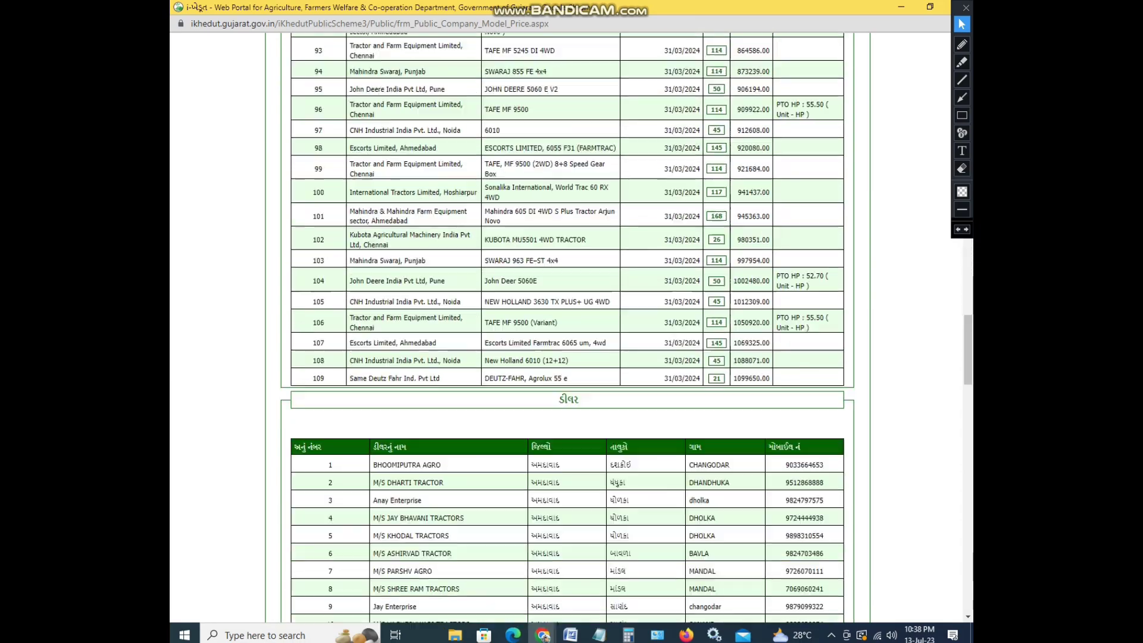
scroll(566, 327, "up", 1)
scroll(567, 328, "down", 3)
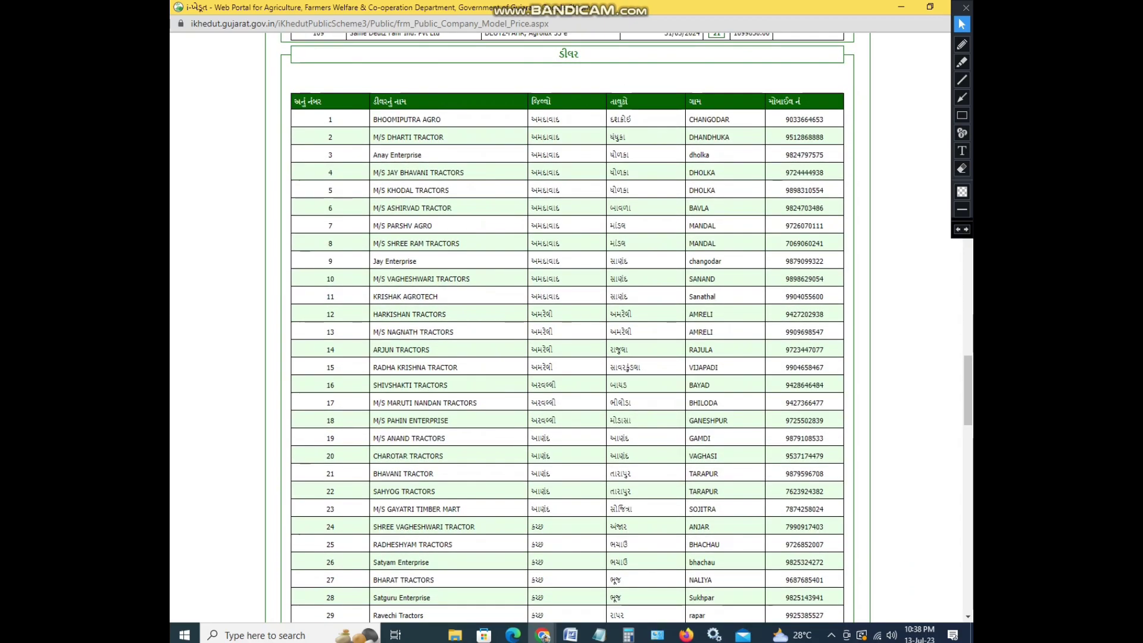
scroll(567, 327, "down", 4)
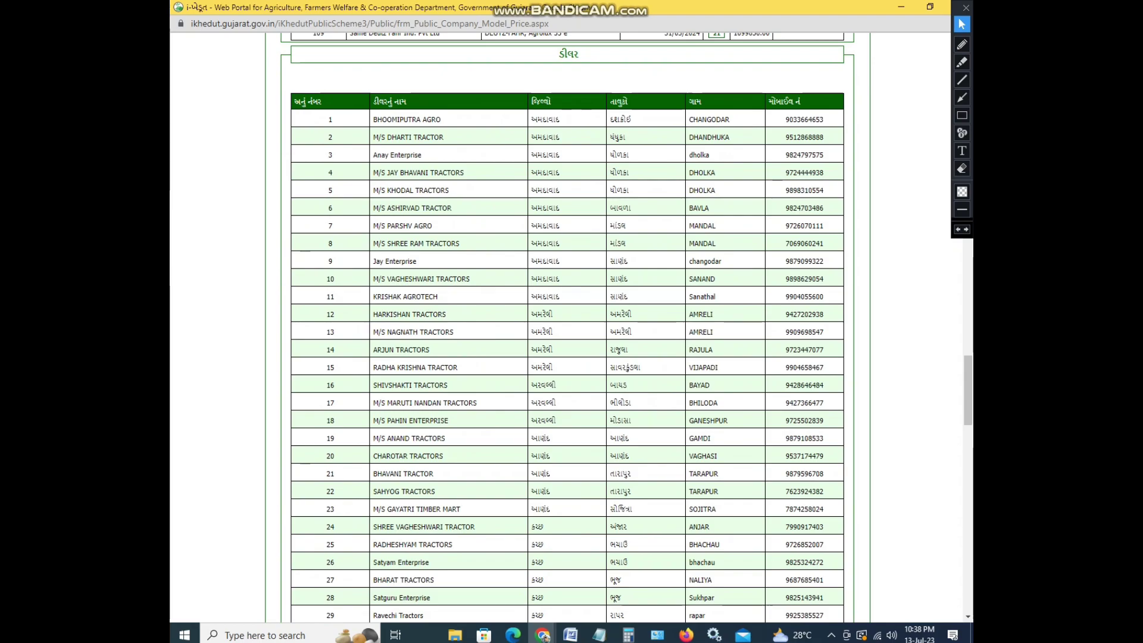
scroll(567, 328, "down", 1)
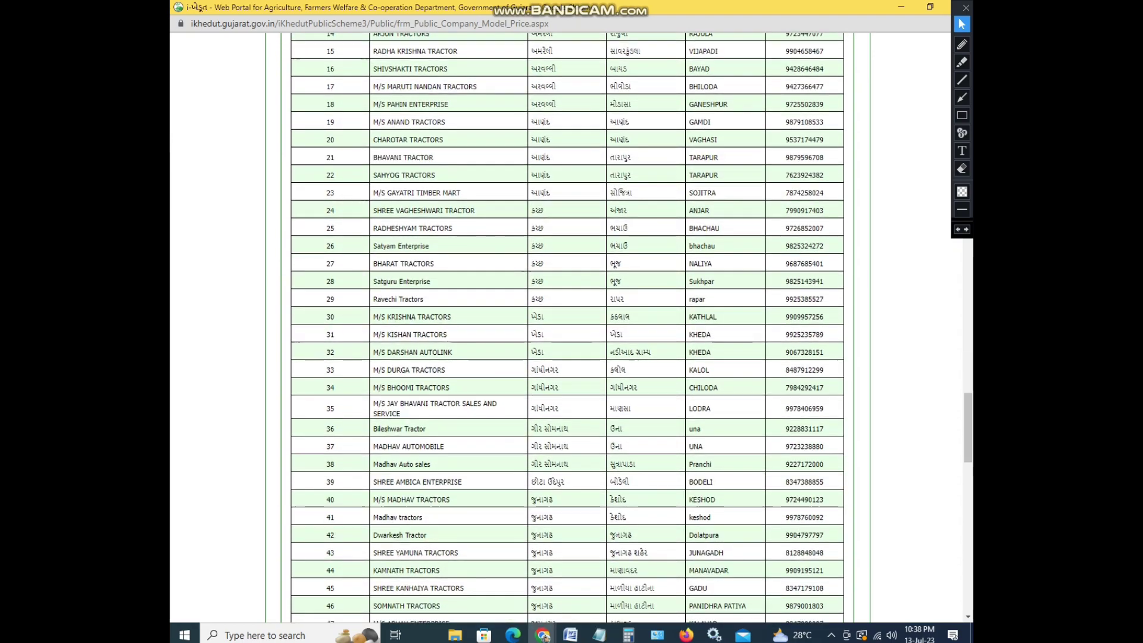
scroll(566, 327, "down", 2)
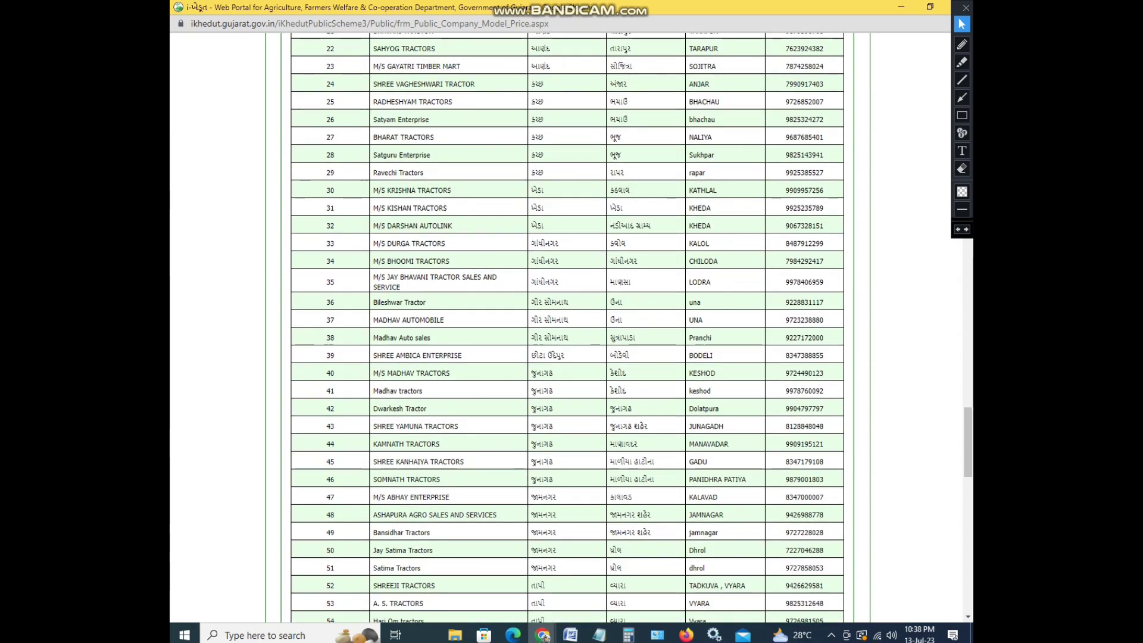
scroll(567, 327, "down", 1)
scroll(567, 327, "down", 3)
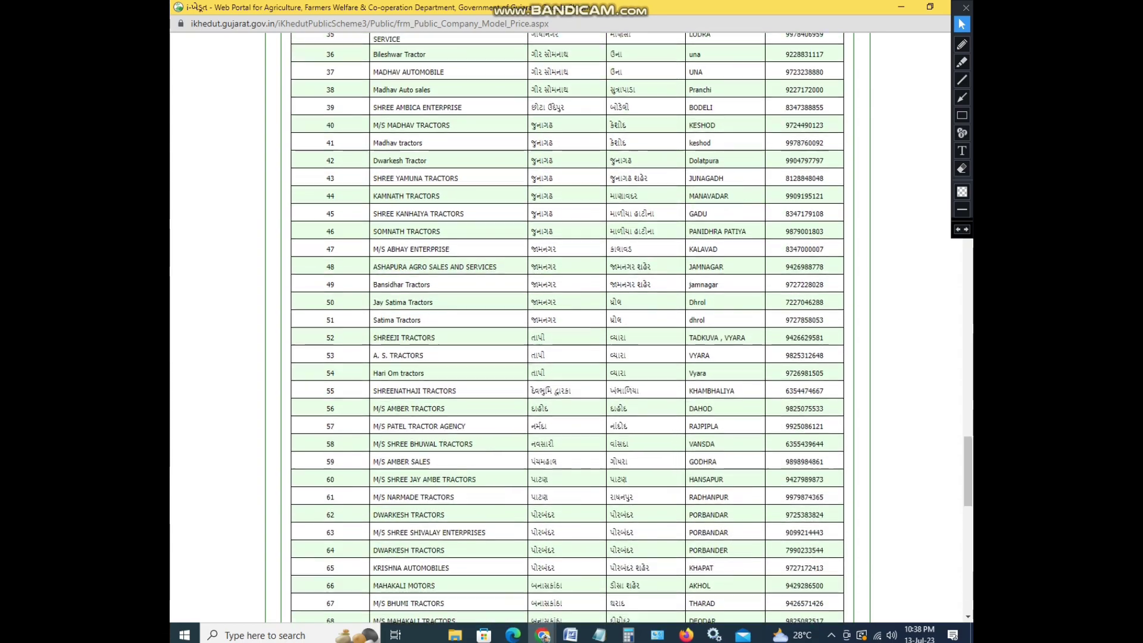
scroll(567, 327, "down", 1)
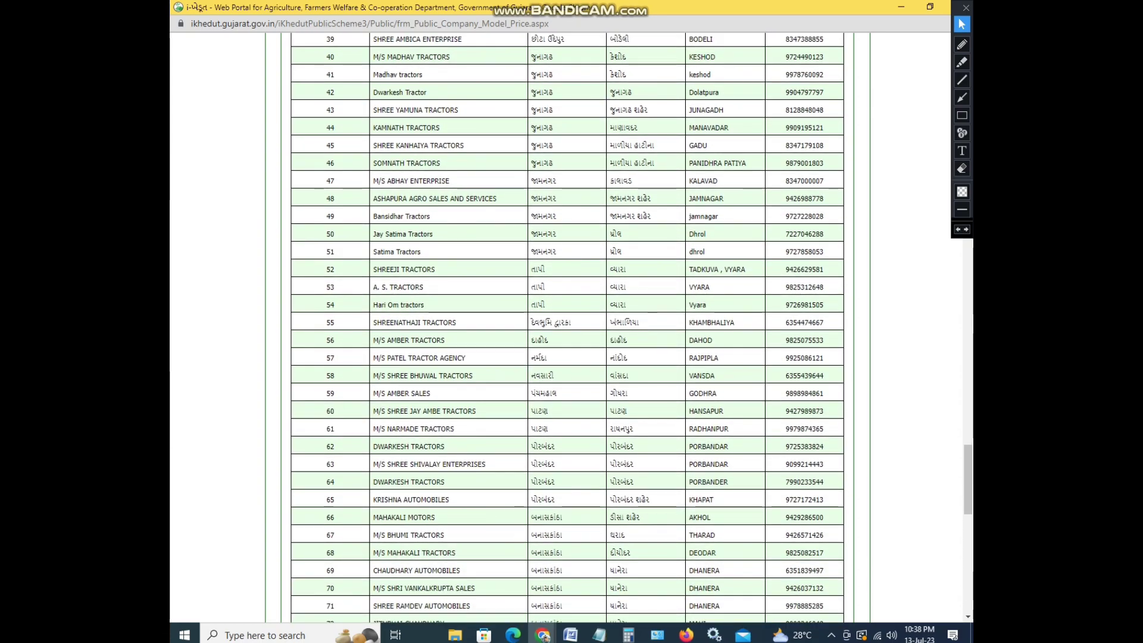
scroll(567, 327, "down", 3)
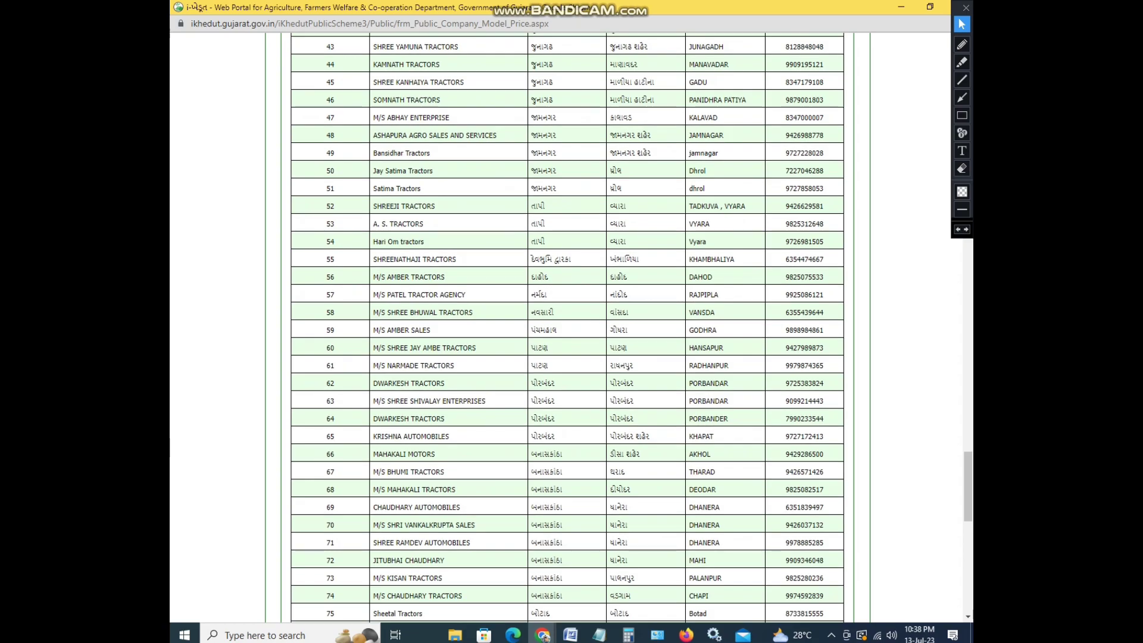
scroll(567, 327, "down", 5)
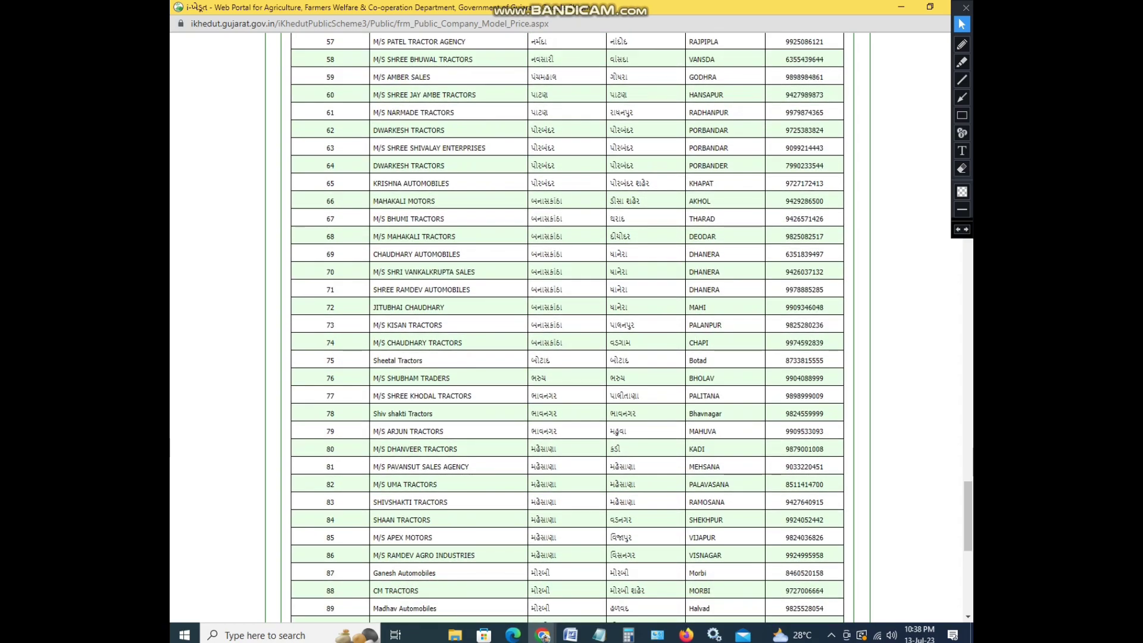
scroll(566, 328, "down", 5)
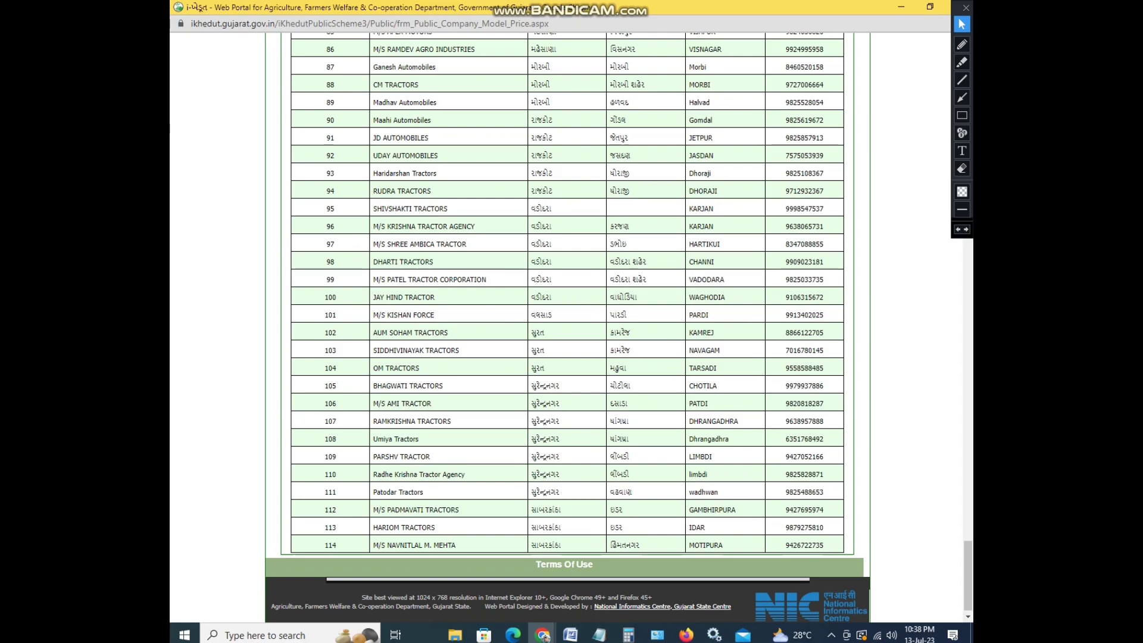
scroll(566, 298, "down", 1)
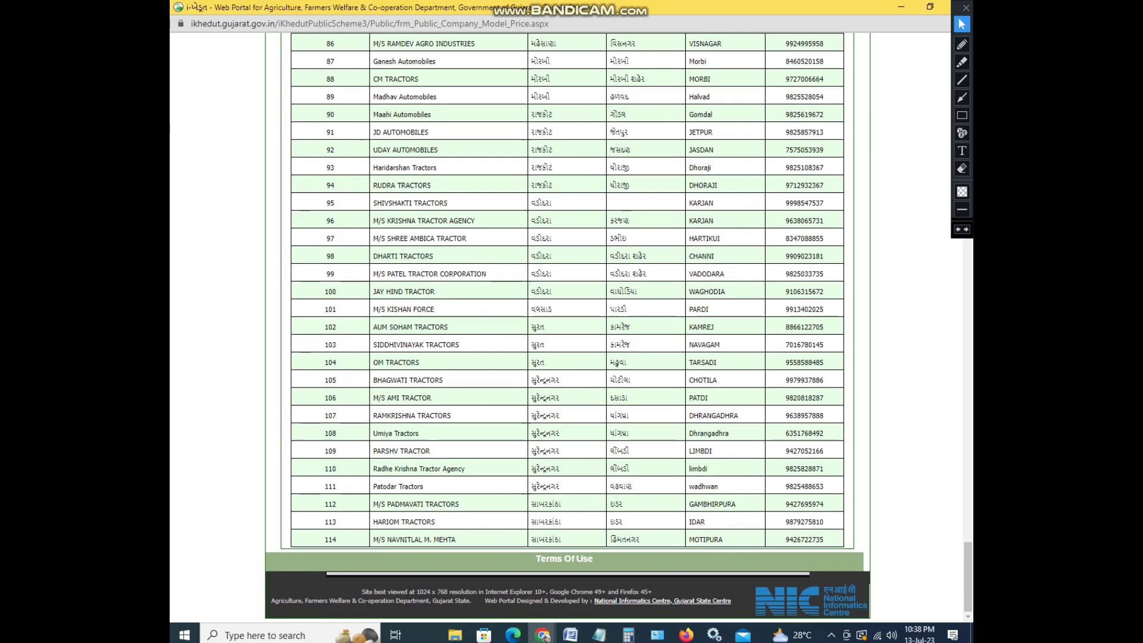
scroll(566, 327, "up", 1)
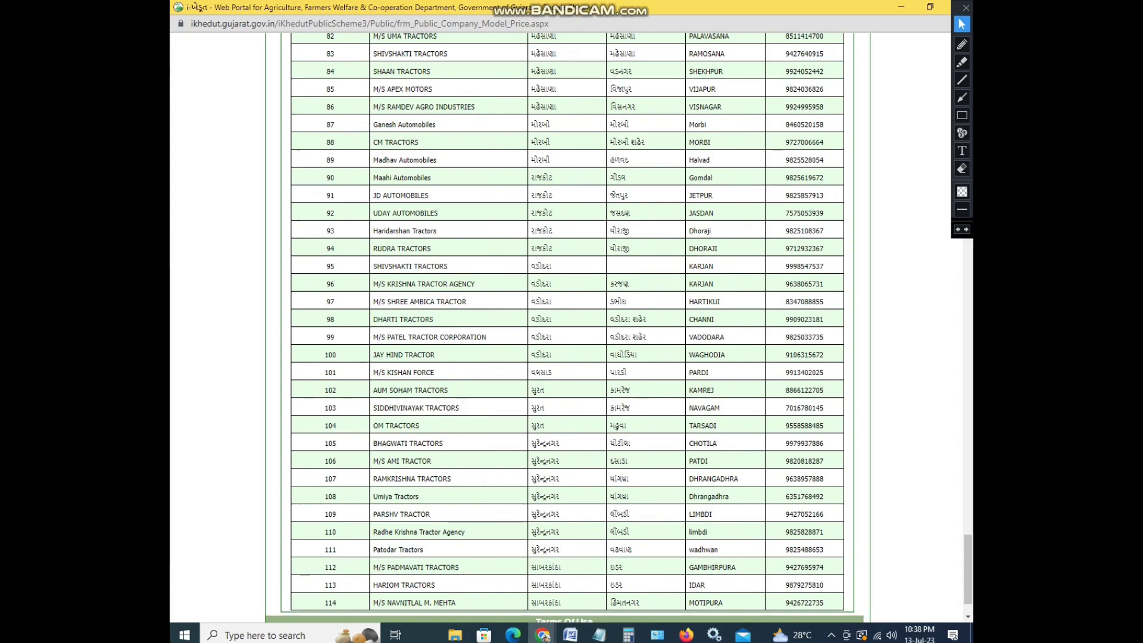
left_click(962, 115)
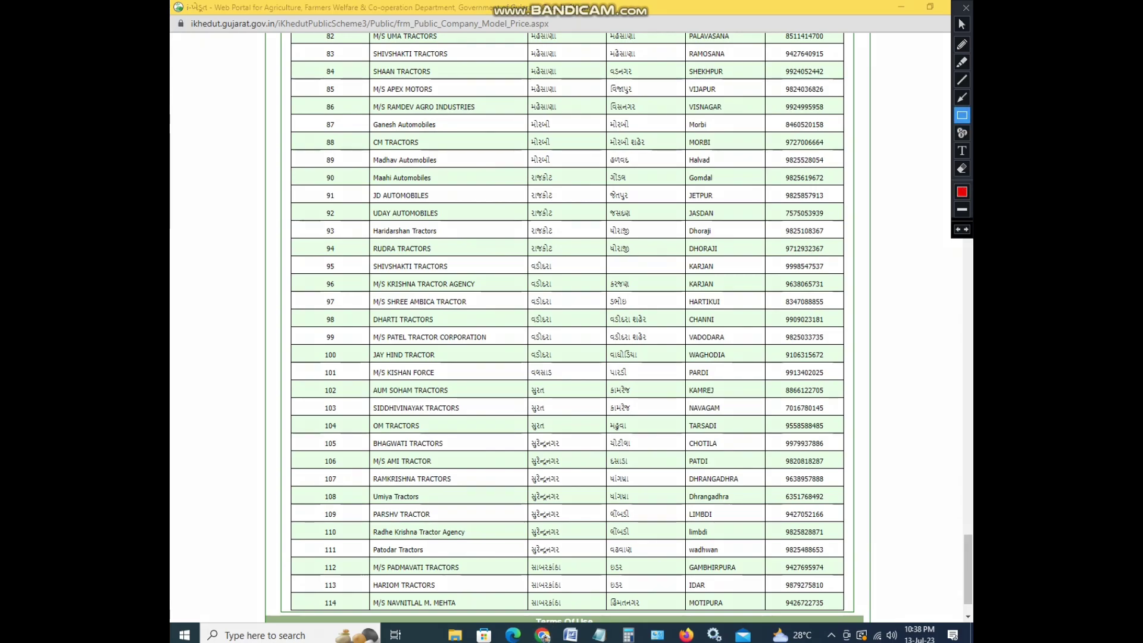
mouse_move(317, 252)
left_mouse_down()
mouse_move(339, 266)
mouse_move(429, 276)
mouse_move(839, 273)
left_mouse_up()
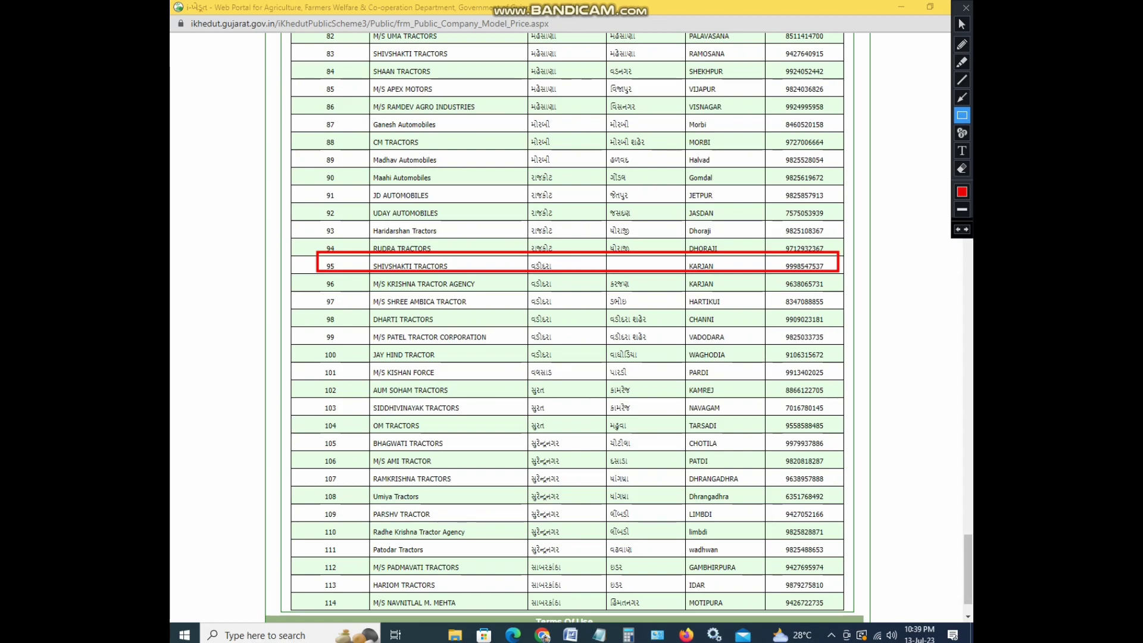
left_click_drag(361, 410, 838, 434)
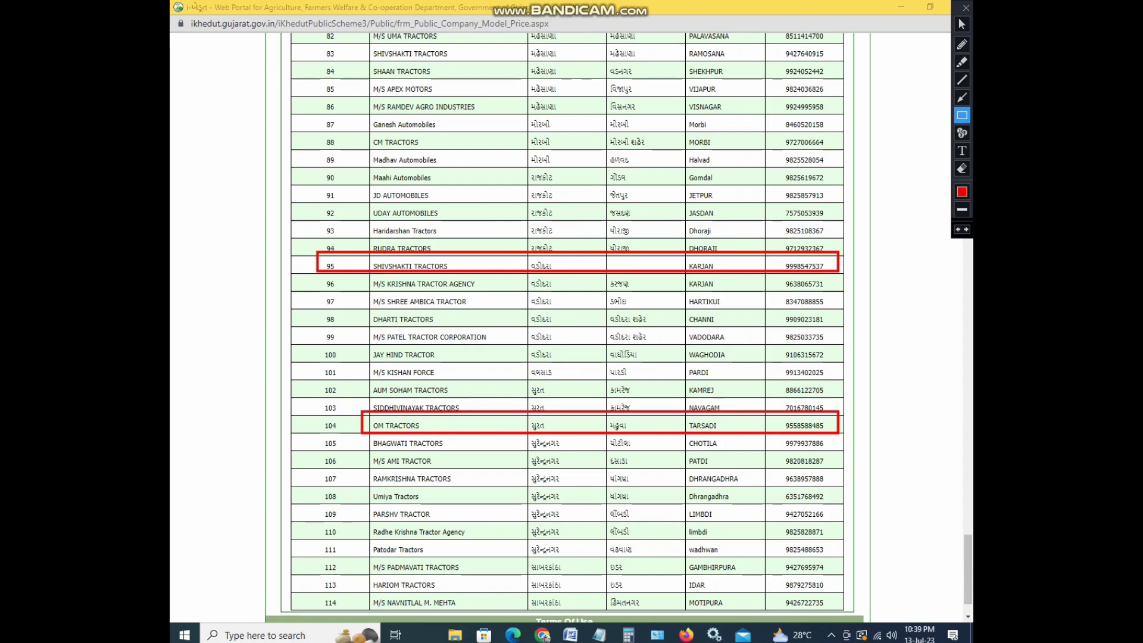
left_click_drag(376, 70, 837, 71)
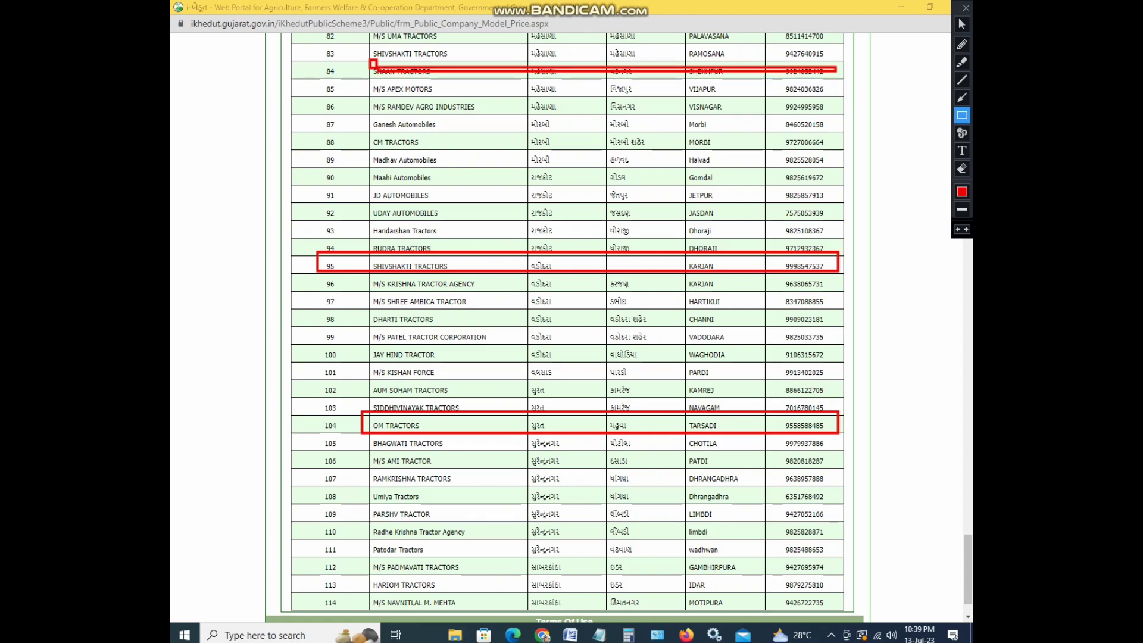
left_click(962, 168)
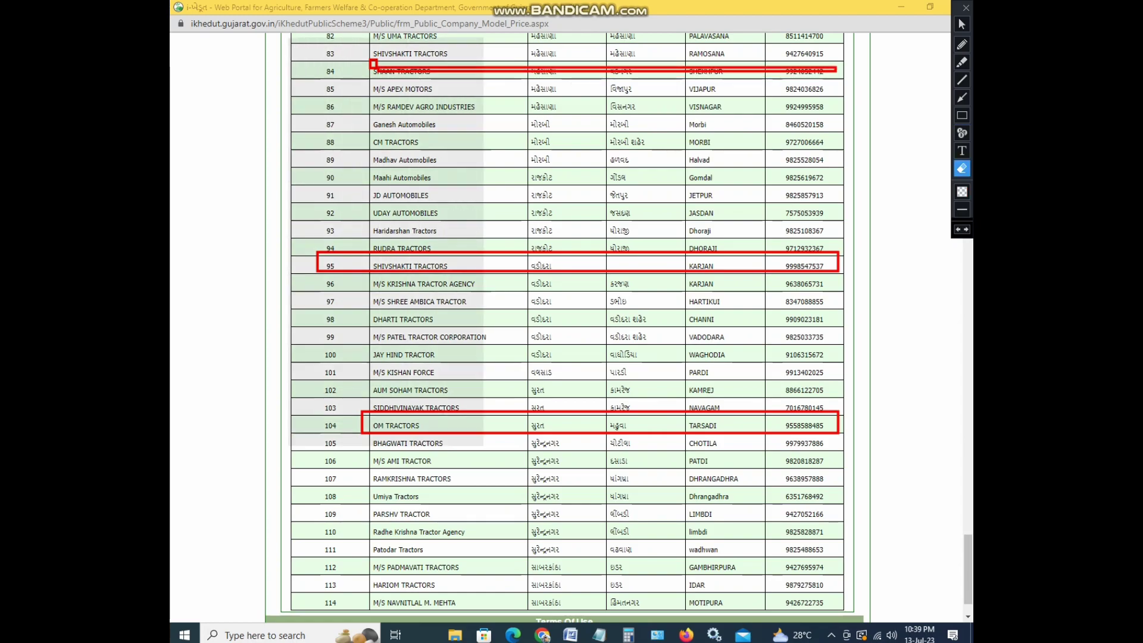
key("ctrl+shift+Delete")
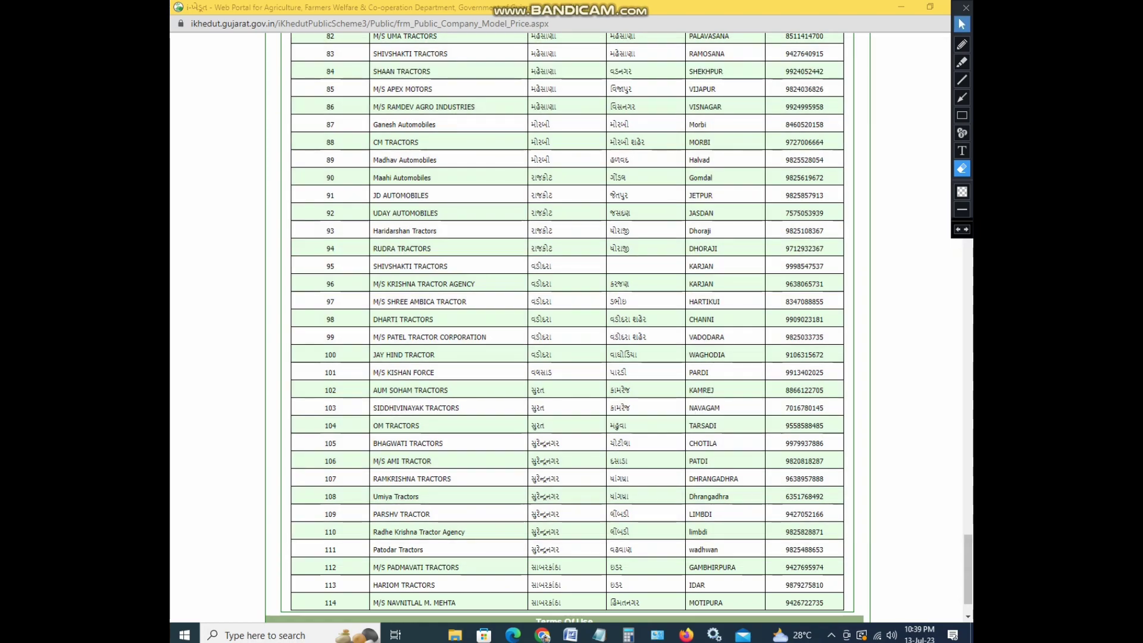
left_click(962, 24)
Scroll up to the component 43 search parameters and the PREET 4549 CHALLENGER first row
scroll(572, 328, "up", 5)
scroll(572, 328, "up", 20)
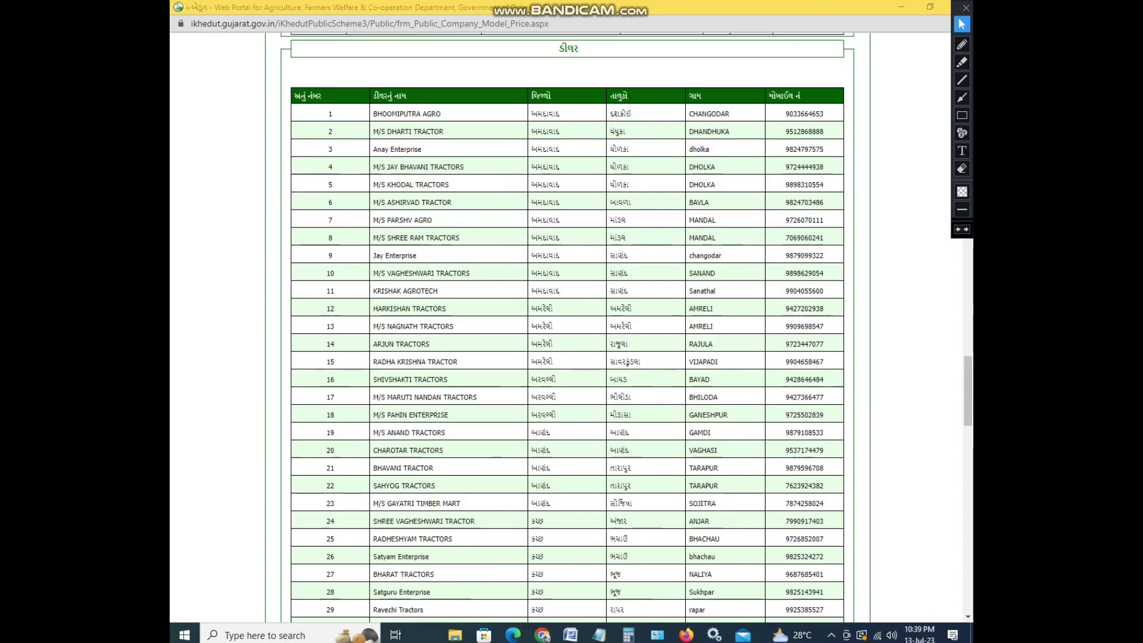
scroll(571, 327, "up", 5)
scroll(571, 327, "up", 1)
scroll(572, 327, "up", 12)
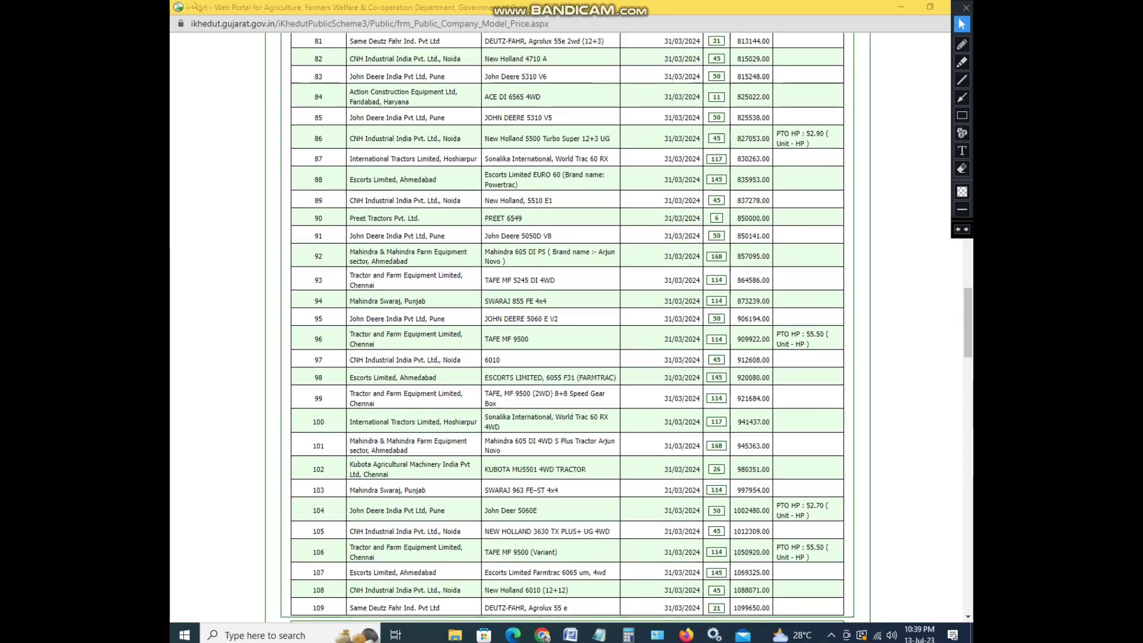
scroll(571, 328, "up", 10)
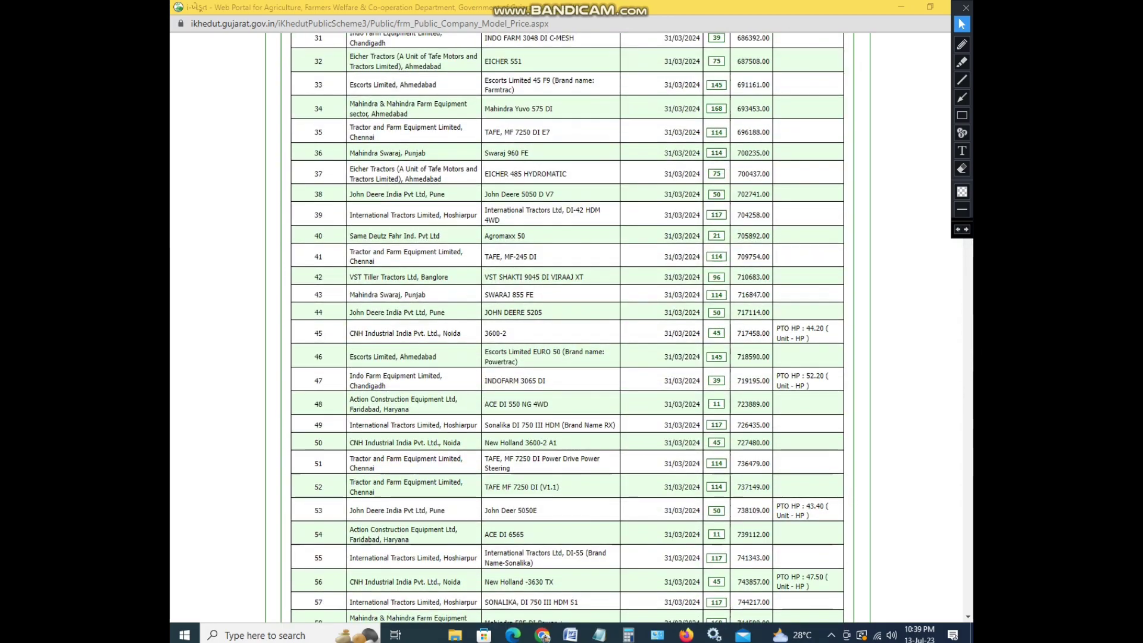
scroll(571, 327, "up", 6)
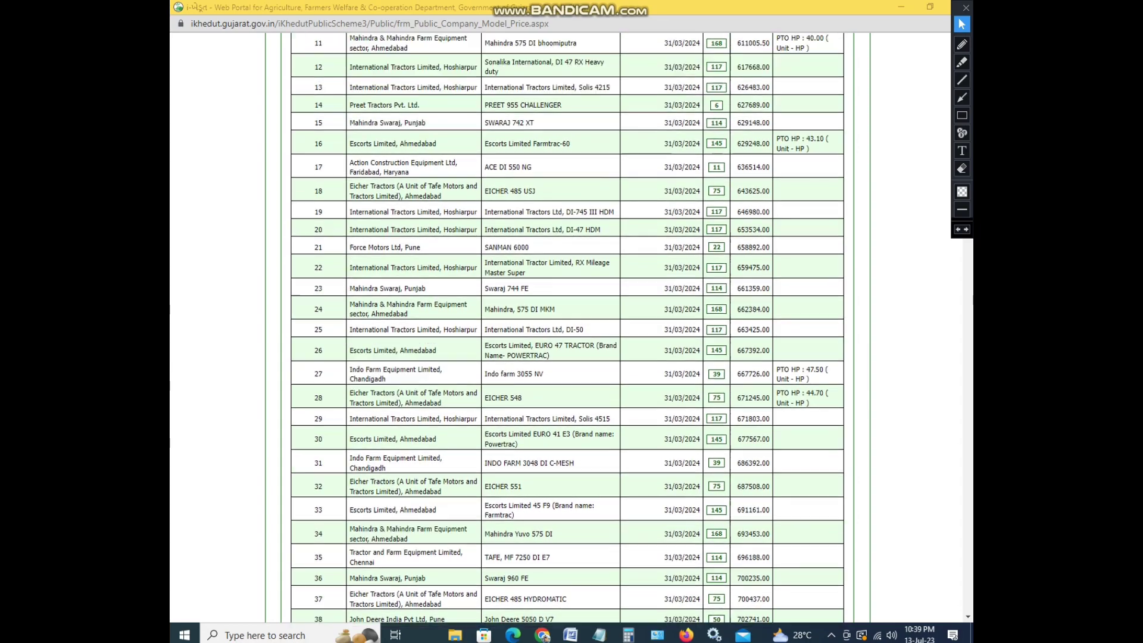
scroll(572, 328, "up", 3)
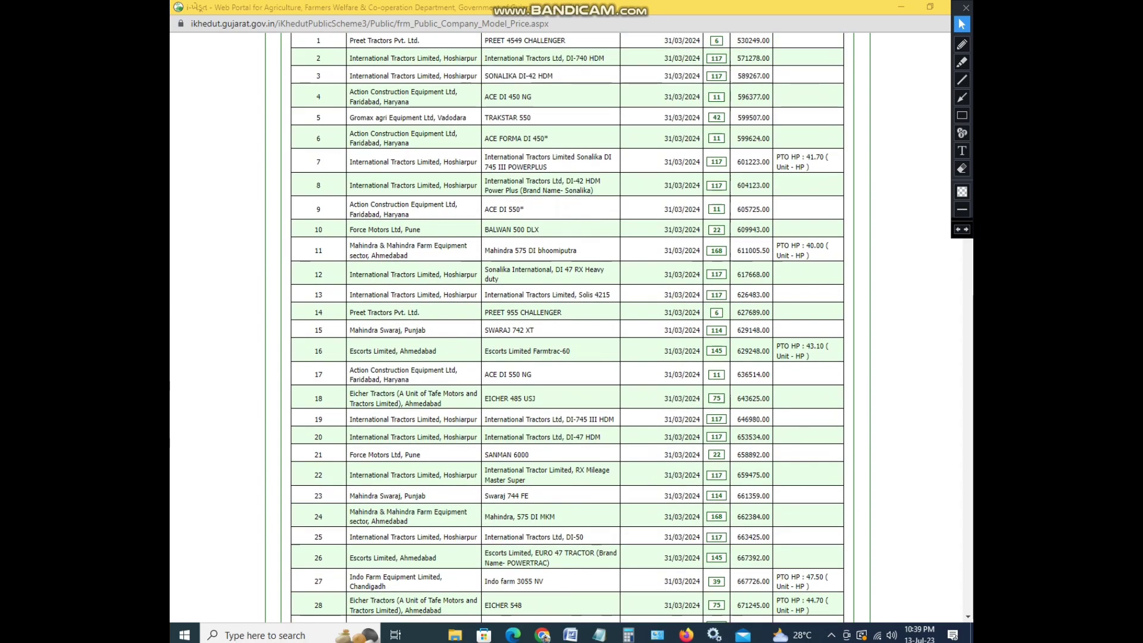
scroll(568, 327, "down", 6)
scroll(568, 328, "up", 5)
scroll(567, 327, "up", 7)
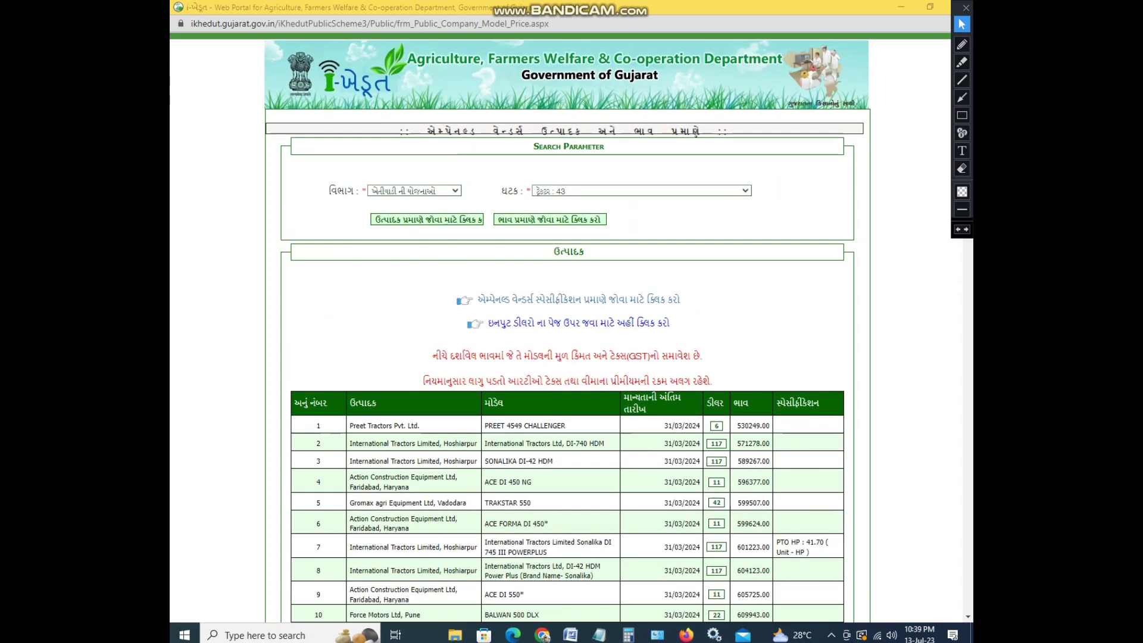
Close the price list and open the 62500 target's district-wise table maximized
left_click(900, 7)
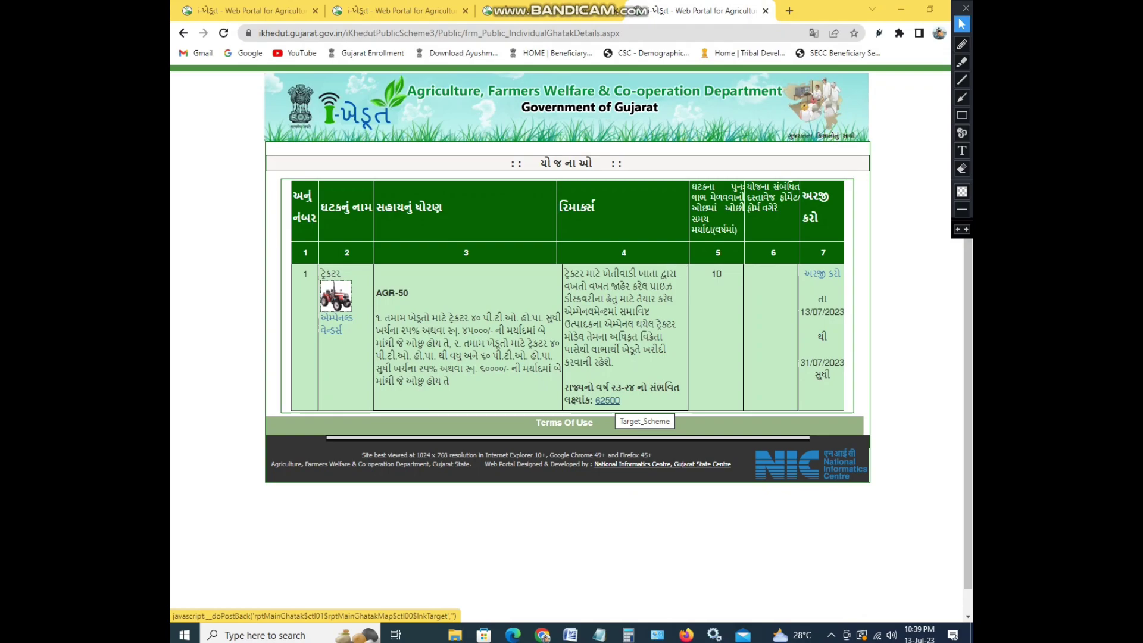
left_click(608, 400)
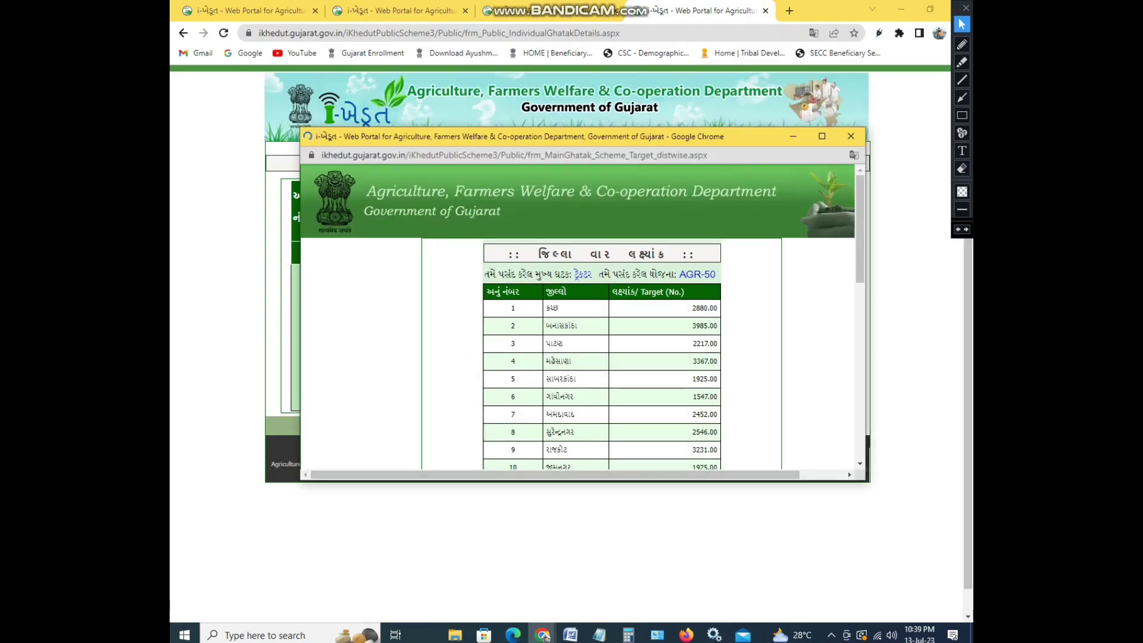
left_click(823, 136)
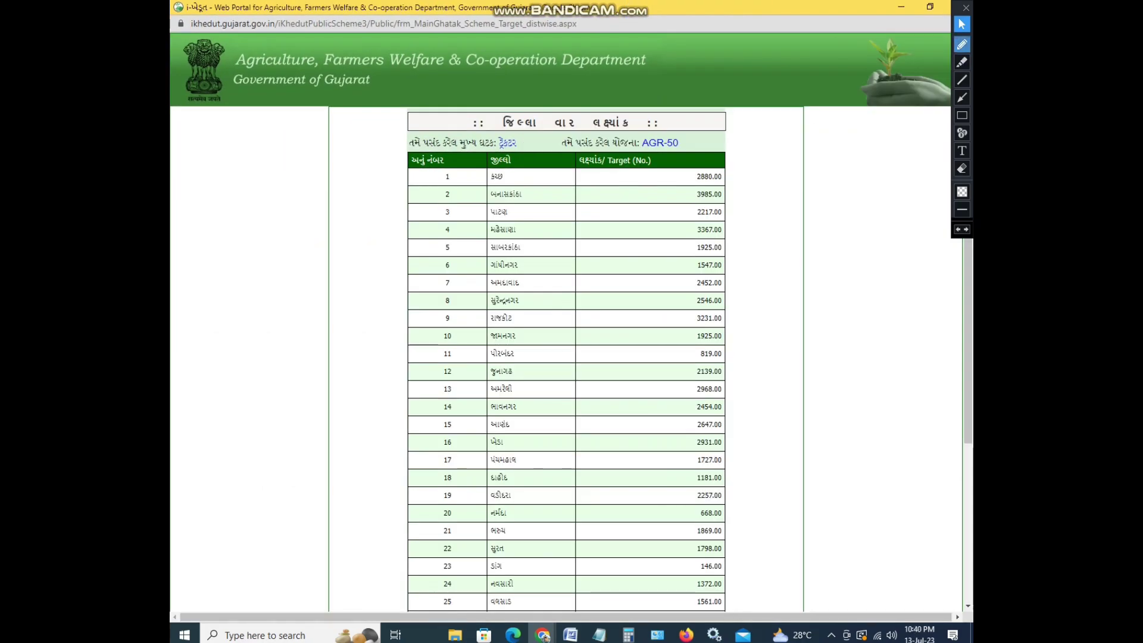
left_click(962, 44)
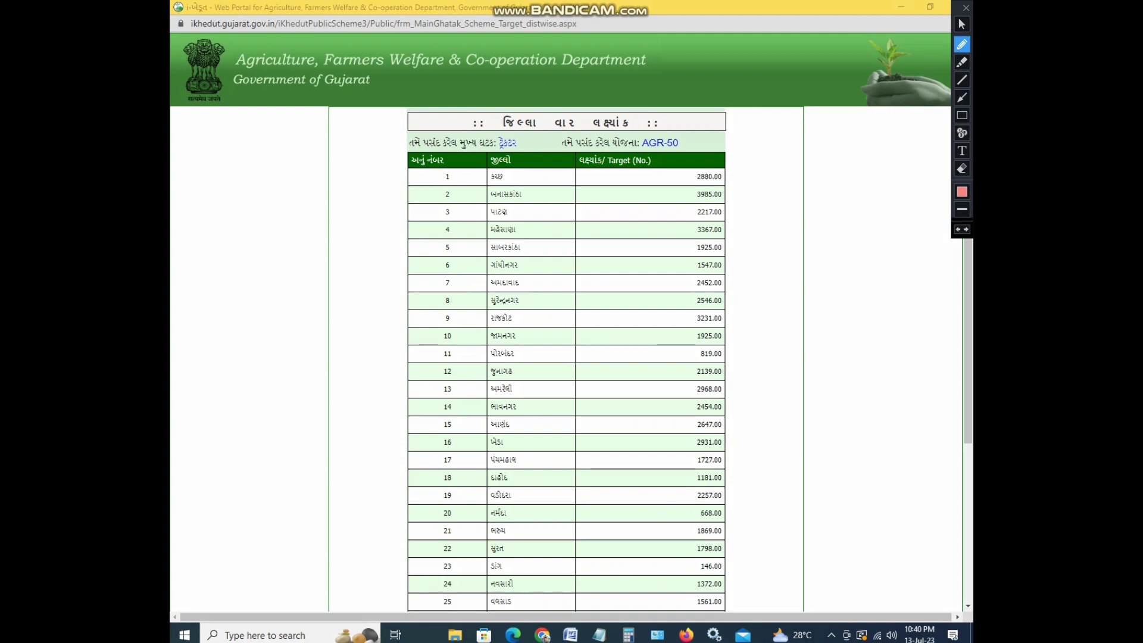
mouse_move(475, 183)
left_mouse_down()
mouse_move(687, 191)
mouse_move(738, 177)
mouse_move(551, 153)
mouse_move(470, 182)
mouse_move(493, 189)
left_mouse_up()
right_click(475, 182)
left_click(961, 24)
scroll(565, 322, "down", 4)
scroll(565, 322, "up", 5)
scroll(566, 321, "down", 3)
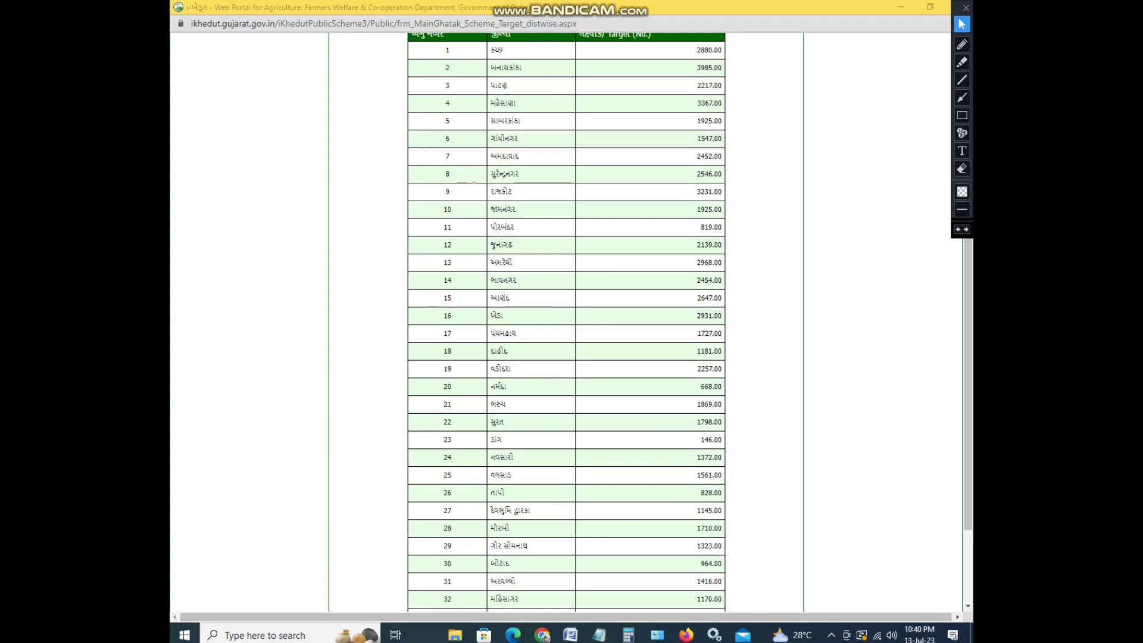
scroll(474, 182, "down", 2)
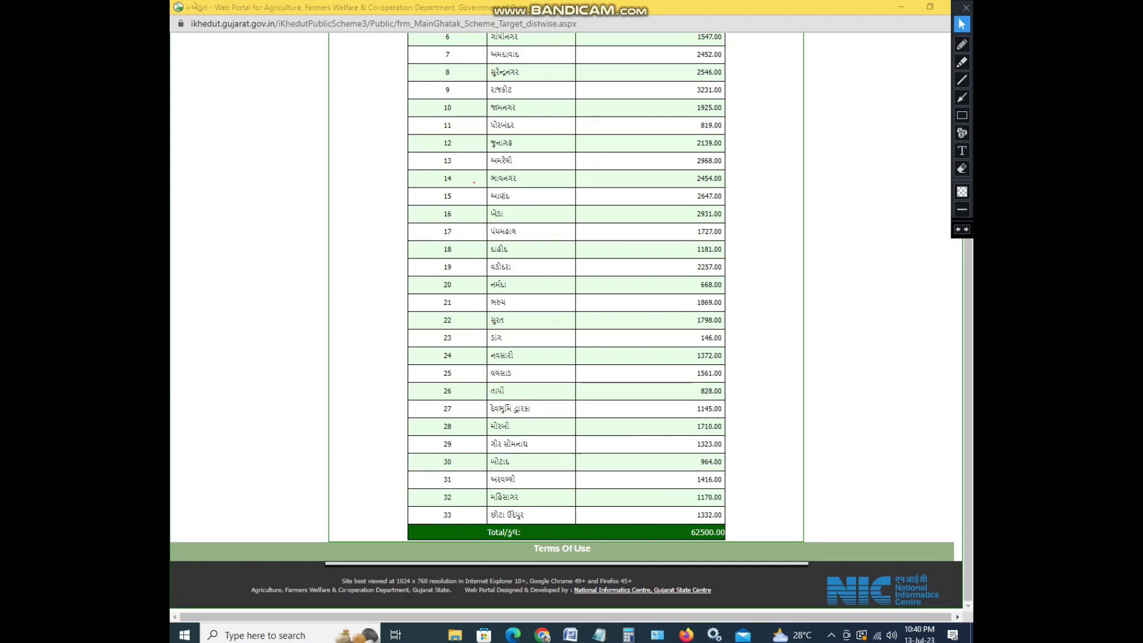
scroll(474, 182, "up", 4)
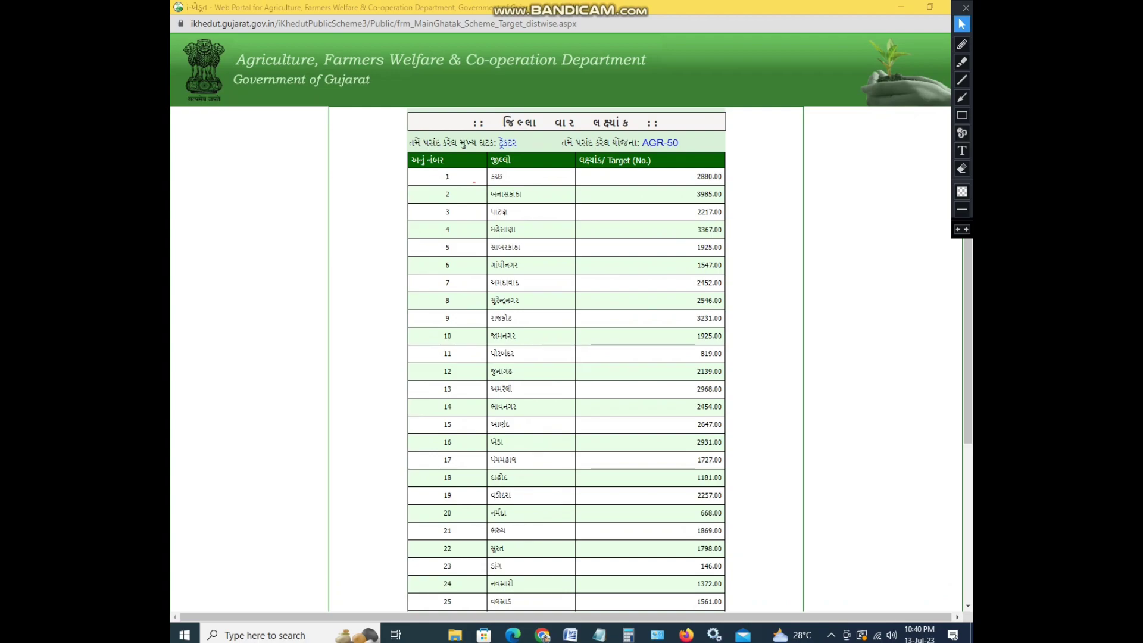
left_click(962, 168)
left_click(962, 24)
Close the target window, choose Ahmedabad, reopen the tractor scheme, and start its application
left_click(947, 7)
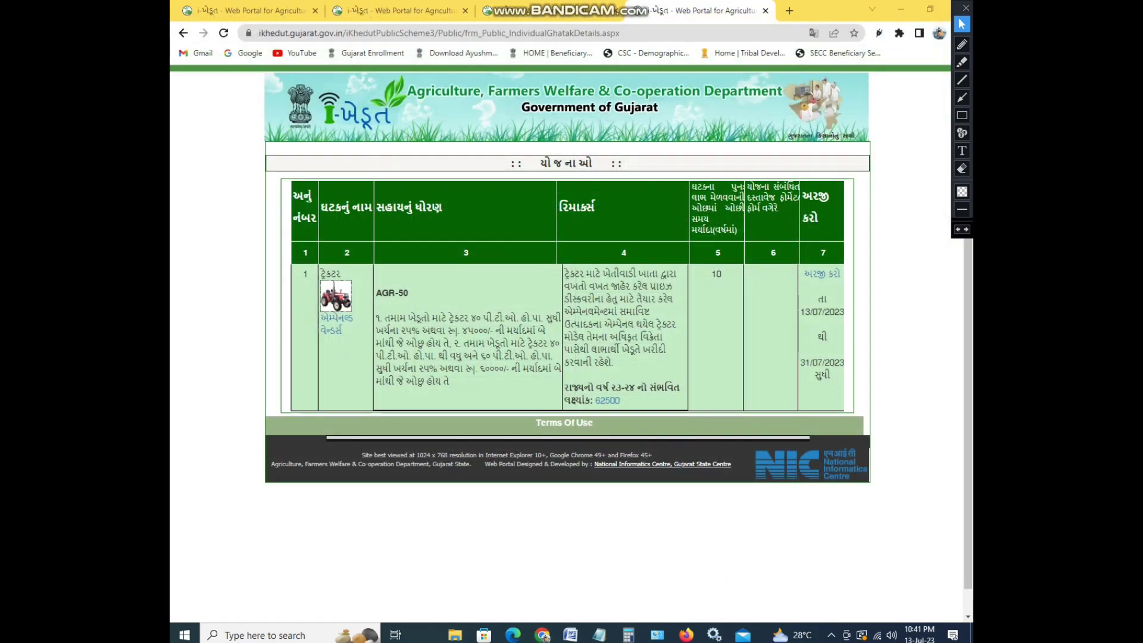
left_click(821, 273)
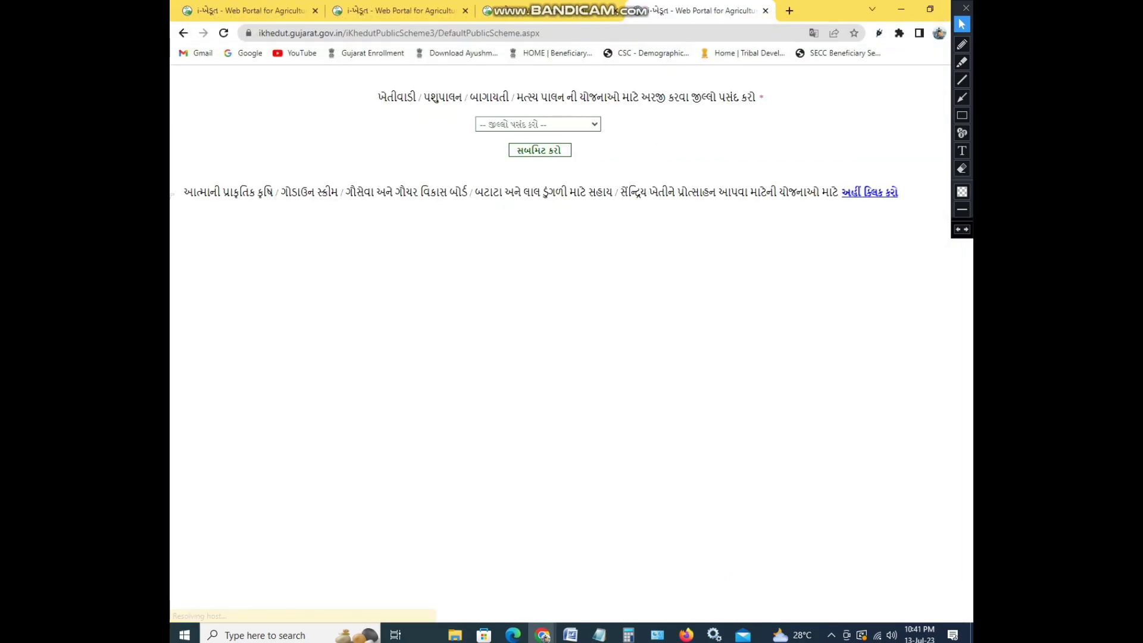
left_click(537, 124)
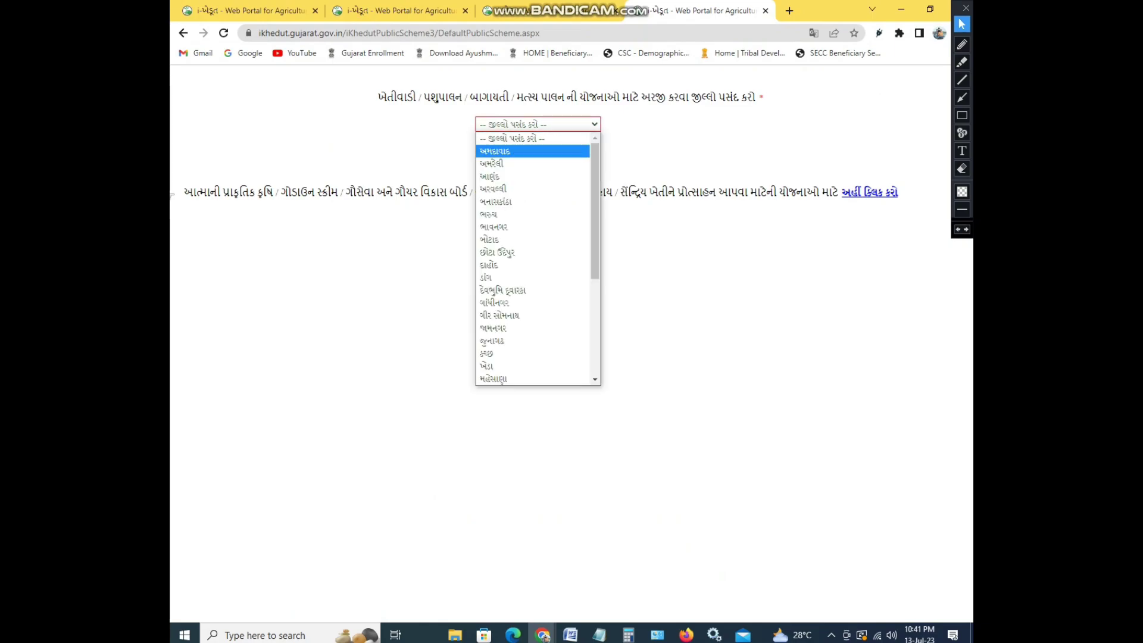
left_click(494, 150)
left_click(535, 148)
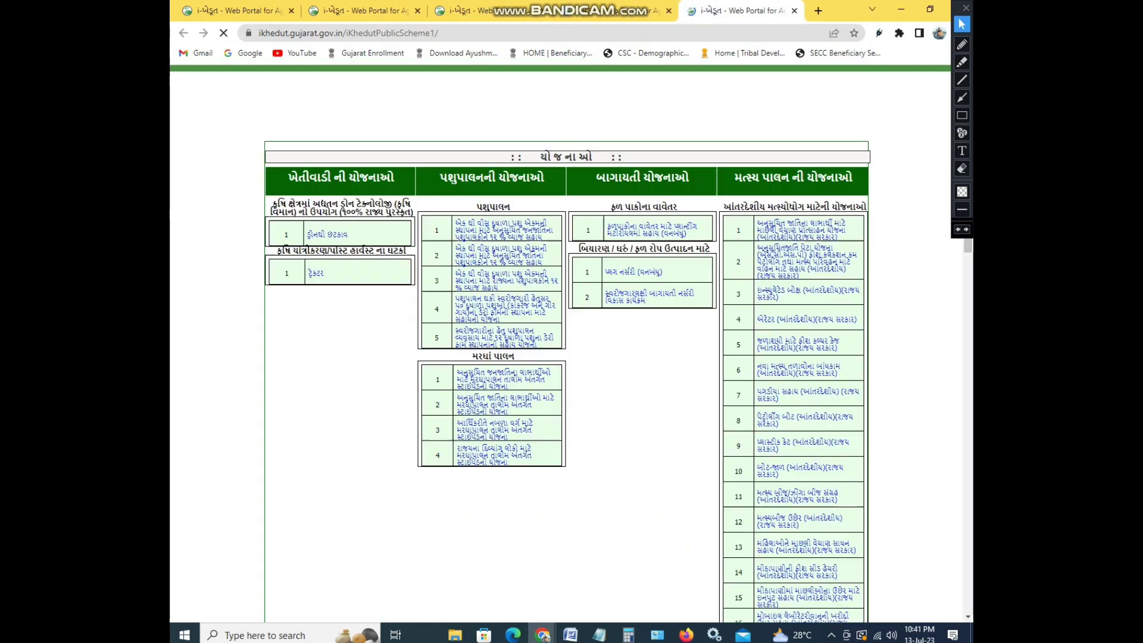
left_click(315, 307)
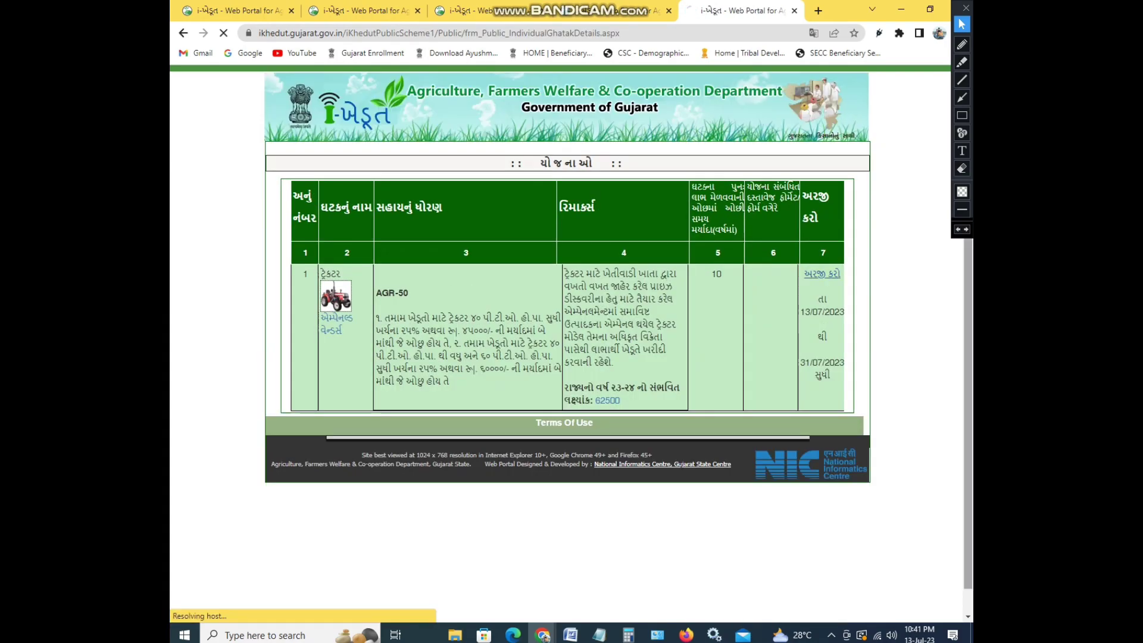
left_click(822, 274)
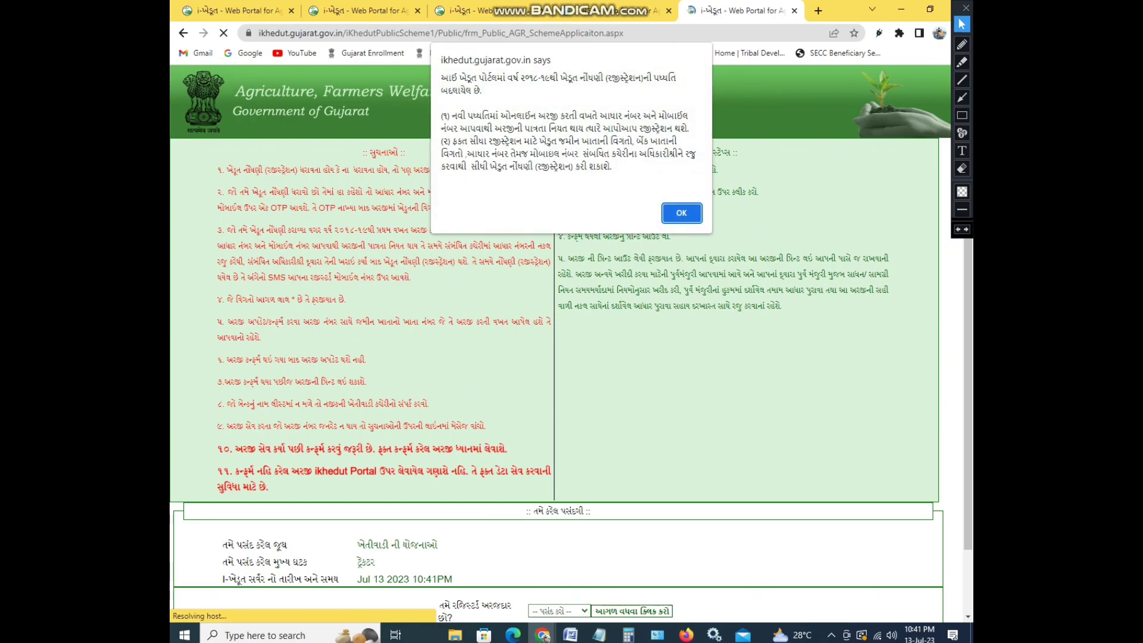
Dismiss the registration notice, answer ના to being registered, and begin a new application
key("Return")
scroll(559, 357, "down", 3)
left_click(558, 469)
left_click(559, 506)
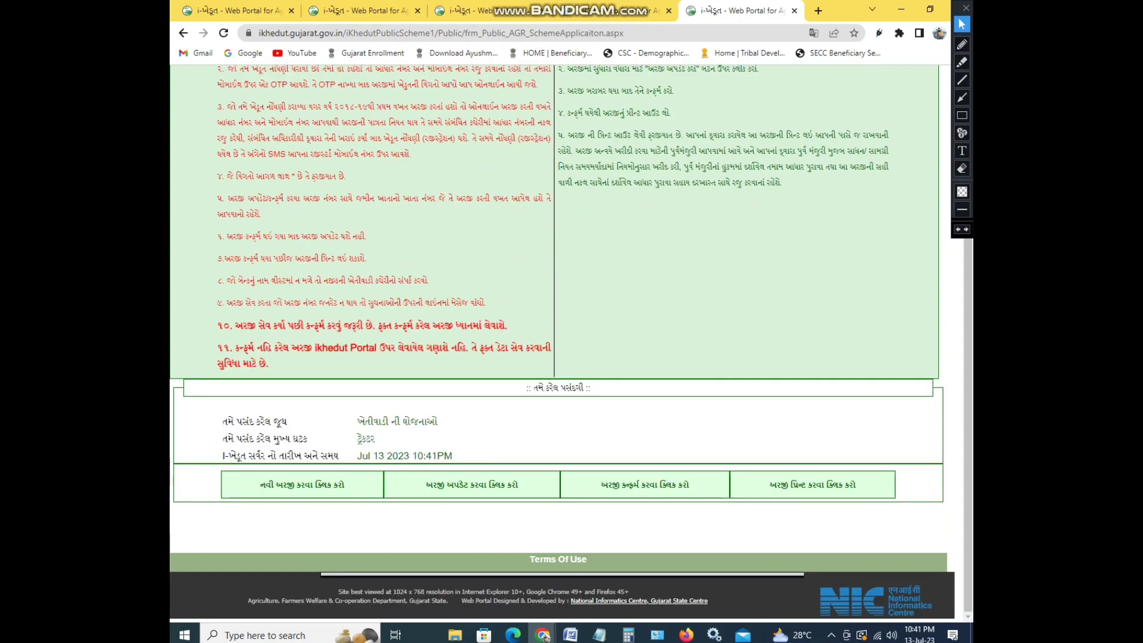
left_click(301, 484)
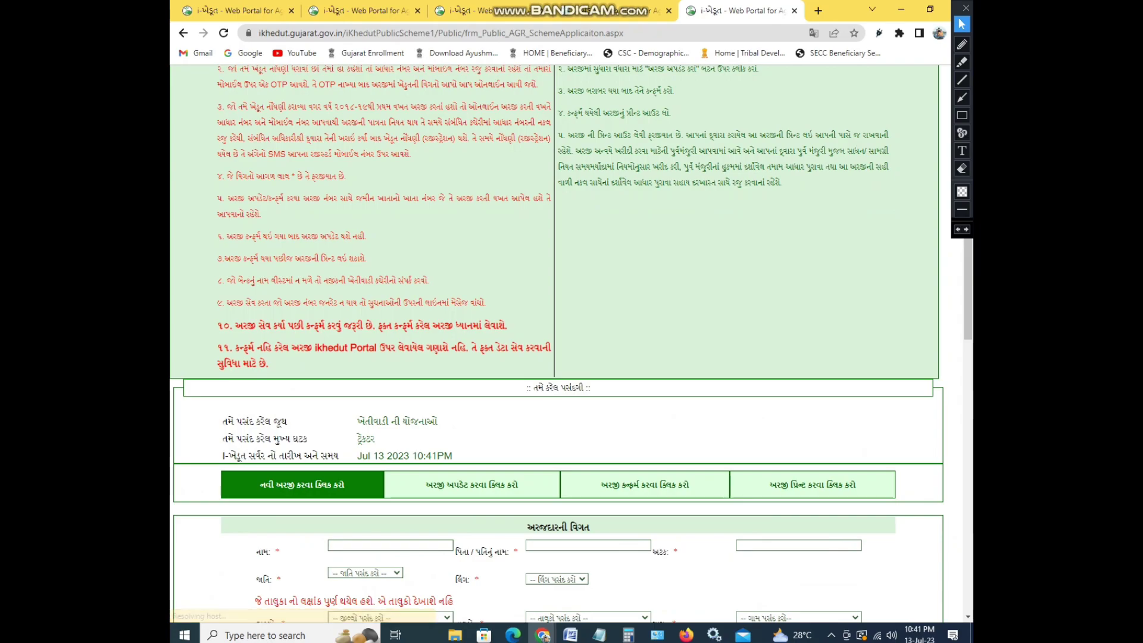
Highlight the name, father/husband name, surname, caste and gender fields in yellow
scroll(571, 344, "down", 6)
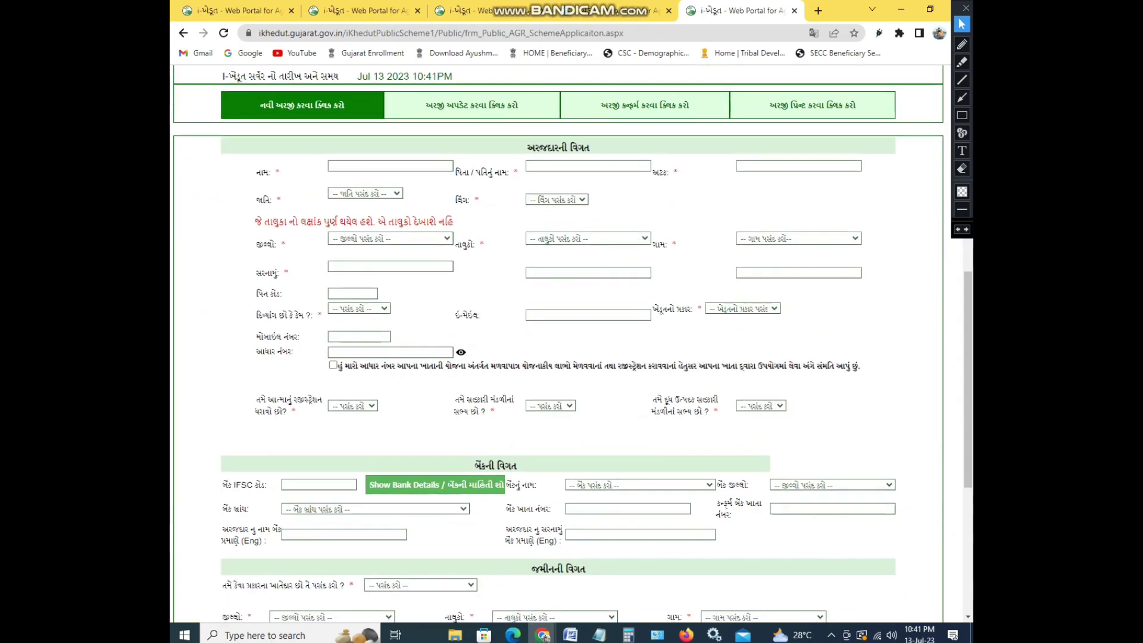
left_click(961, 62)
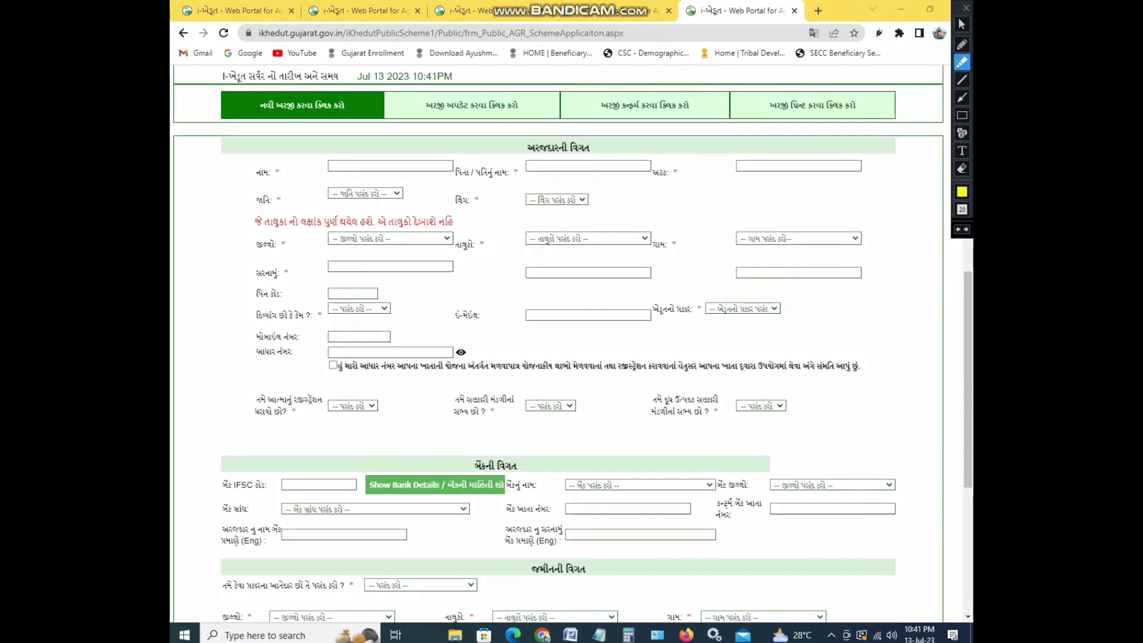
left_click_drag(322, 170, 415, 169)
left_click_drag(526, 166, 583, 166)
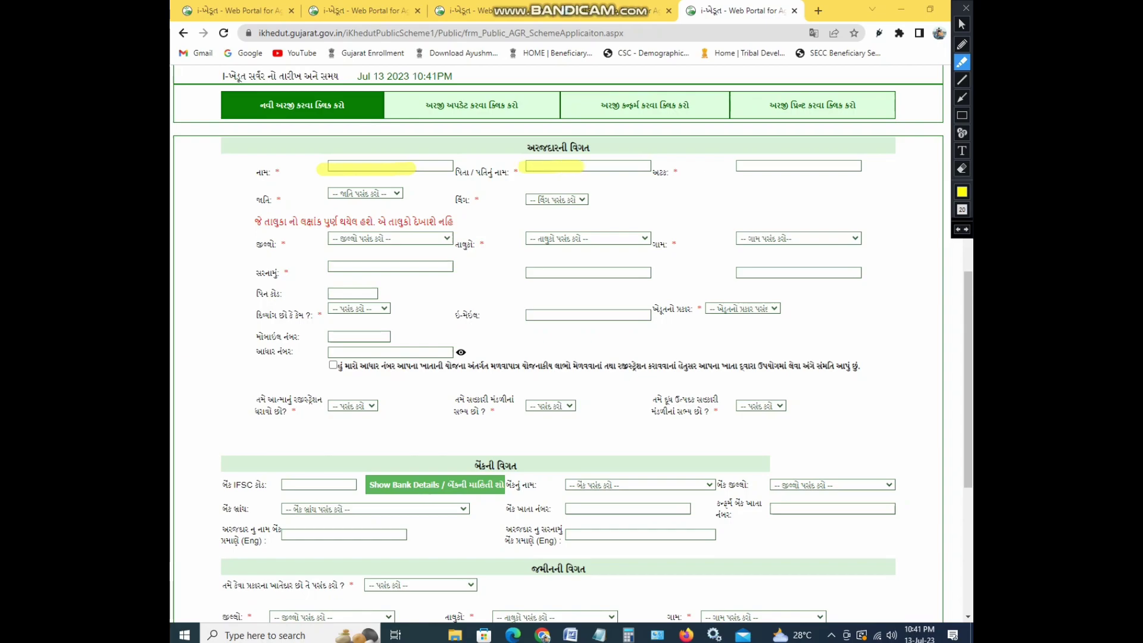
left_click_drag(730, 167, 798, 166)
left_click_drag(328, 194, 388, 194)
left_click_drag(518, 200, 579, 200)
left_click(962, 24)
left_click(364, 193)
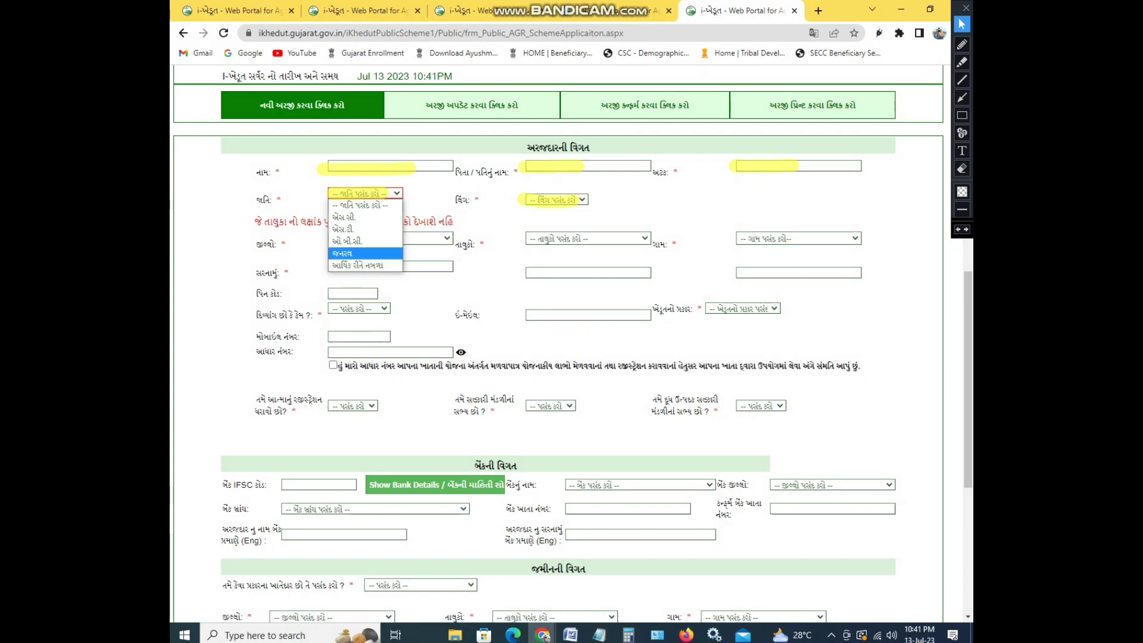
Set caste to જનરલ, gender to પુરુષ, district Surat, taluka Mahuva, and confirm the village
left_click(357, 253)
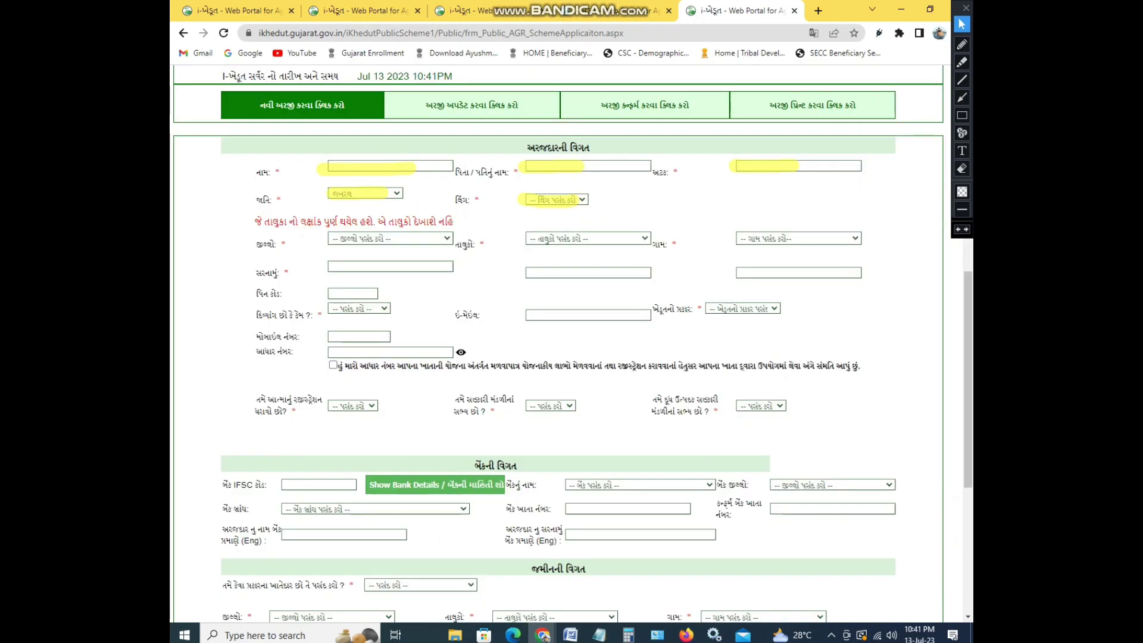
left_click(556, 199)
left_click(537, 224)
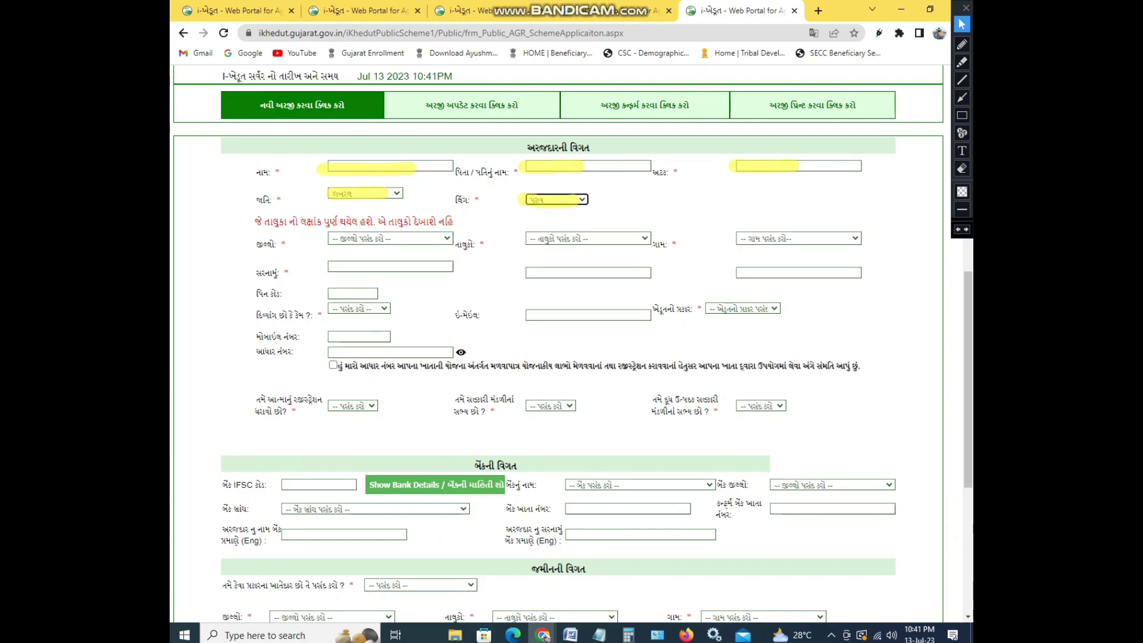
left_click(389, 238)
scroll(381, 357, "down", 5)
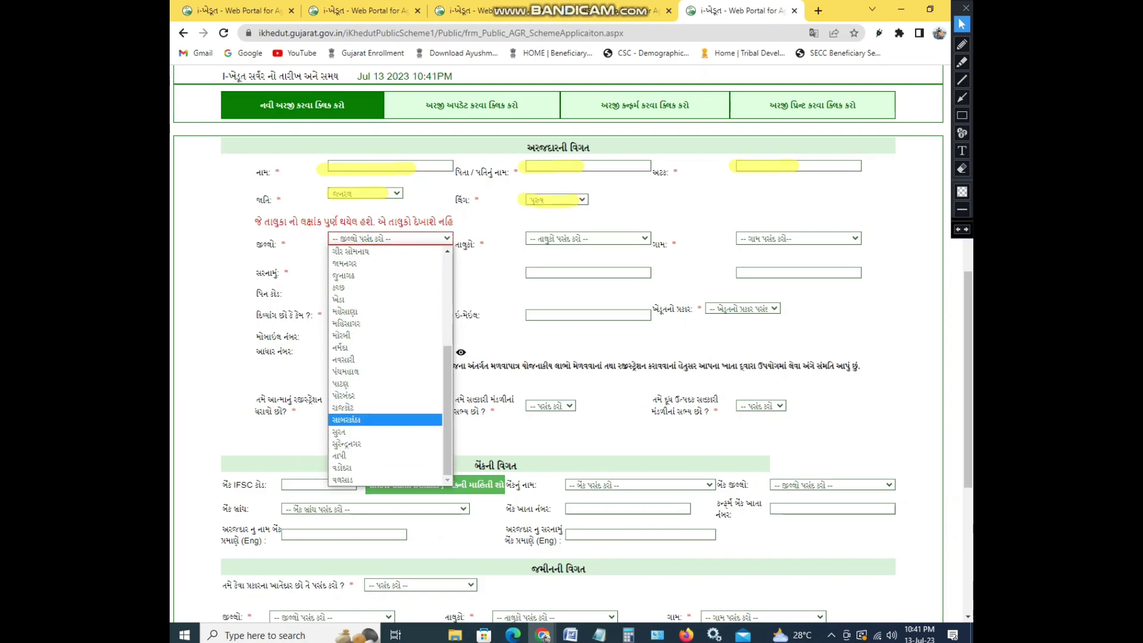
left_click(357, 420)
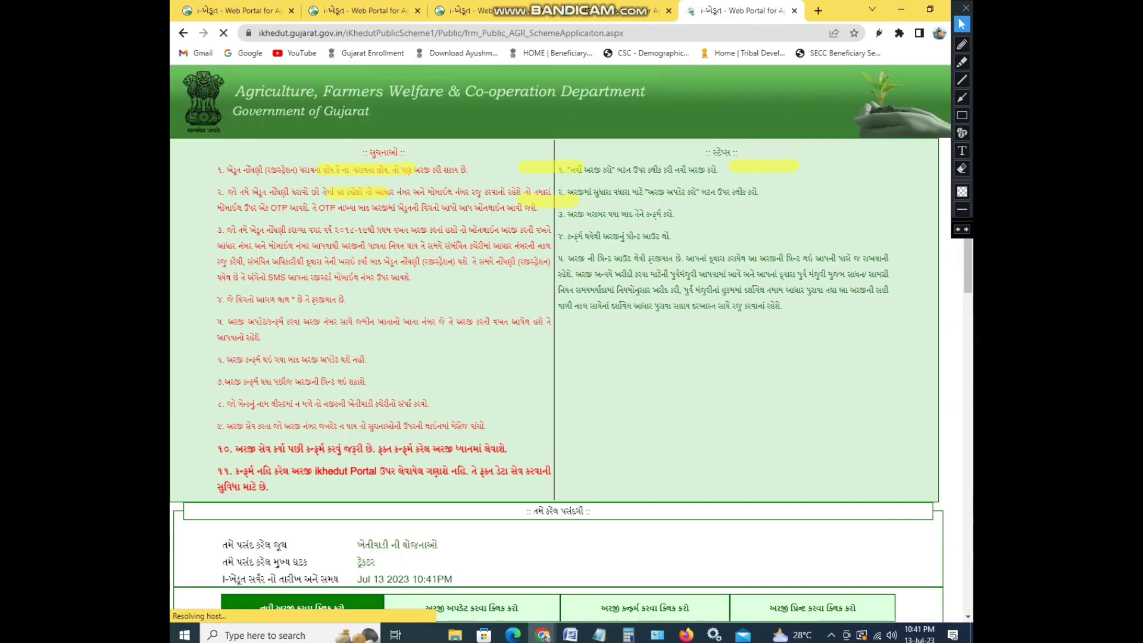
left_click(588, 238)
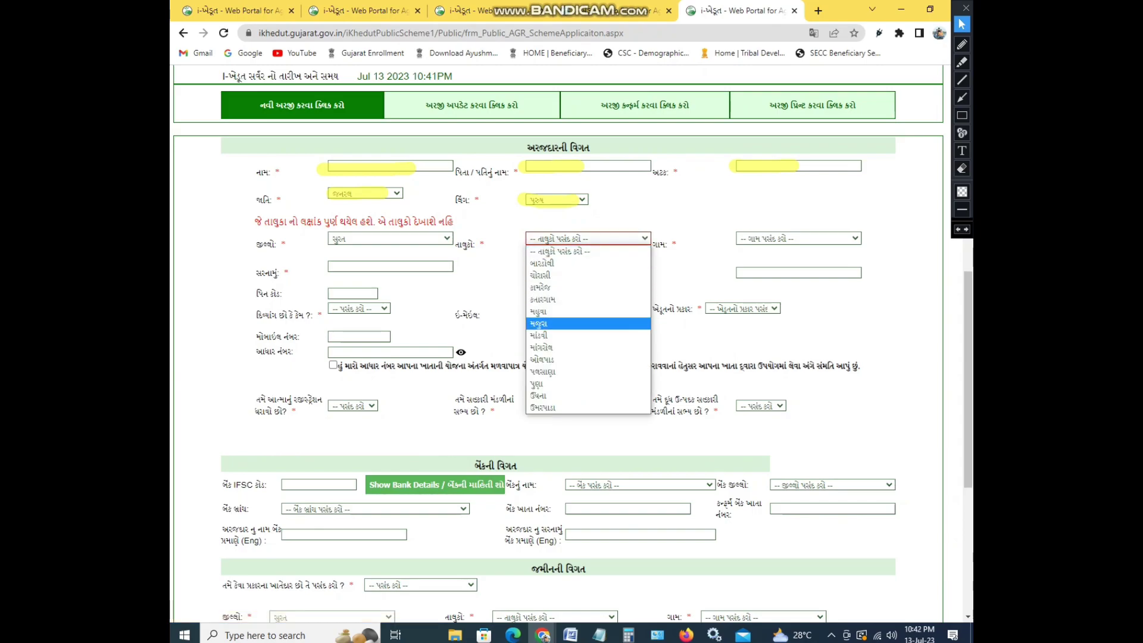
left_click(538, 323)
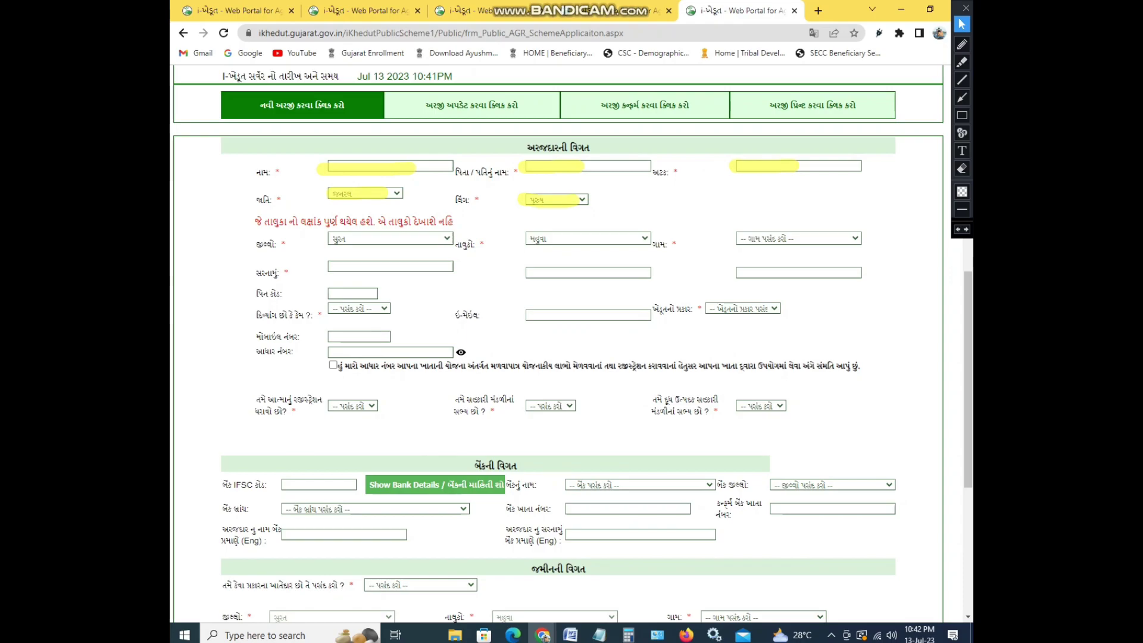
left_click(798, 238)
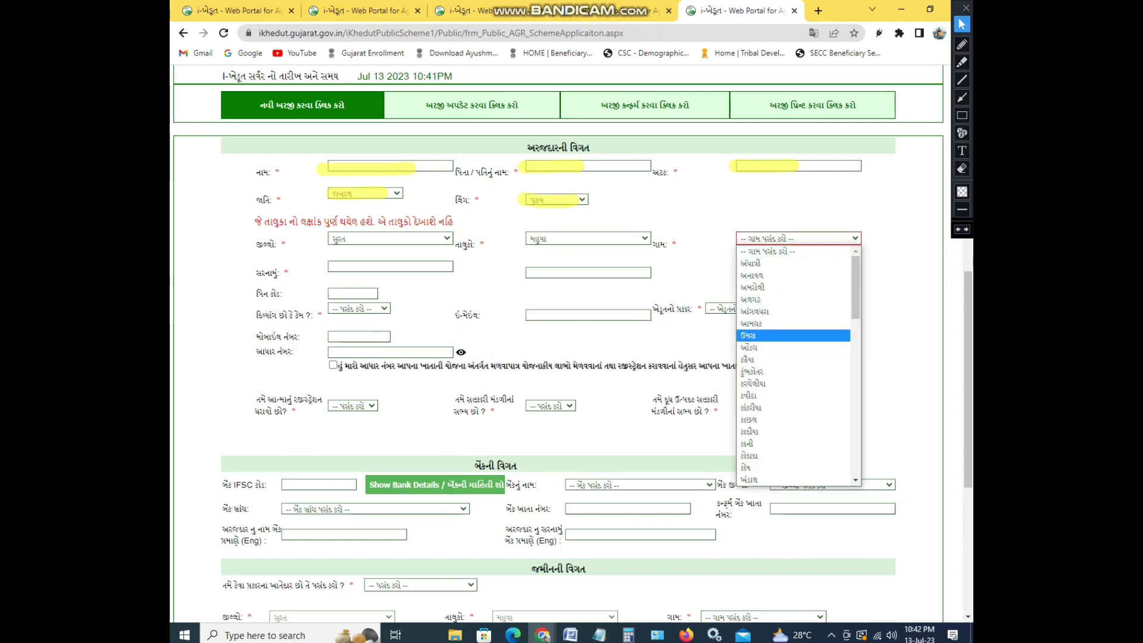
key("Return")
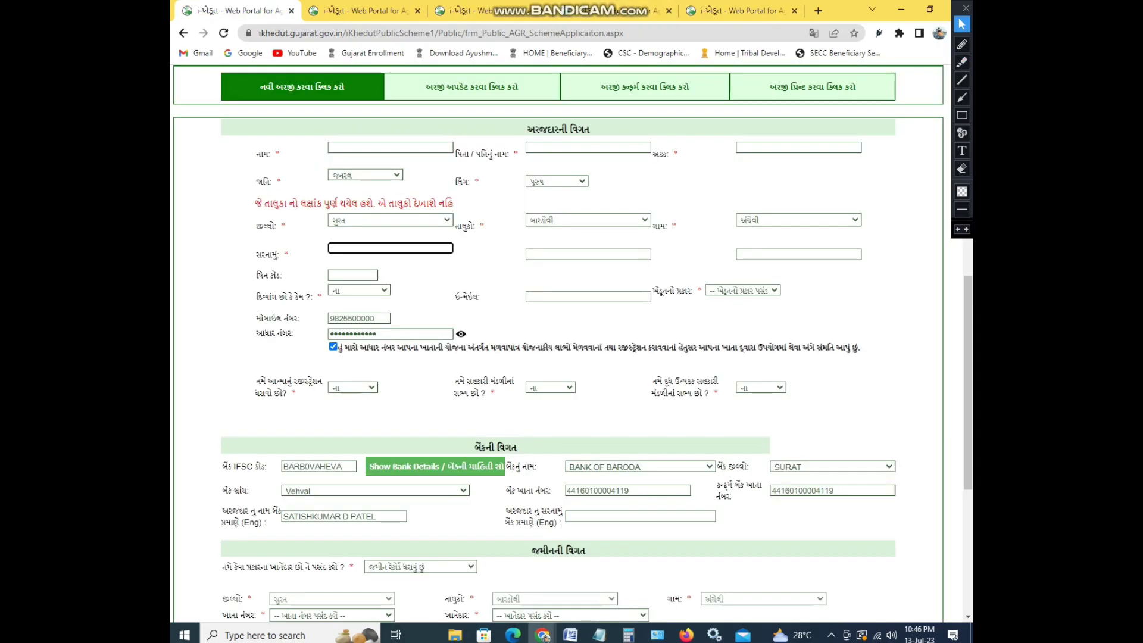
Circle the address, pin code, e-mail and farmer-type fields and underline the mobile number in red
left_click(962, 44)
mouse_move(336, 235)
left_mouse_down()
mouse_move(342, 256)
mouse_move(327, 238)
left_mouse_up()
left_click_drag(500, 249, 561, 259)
mouse_move(751, 241)
left_mouse_down()
mouse_move(798, 253)
mouse_move(742, 253)
left_mouse_up()
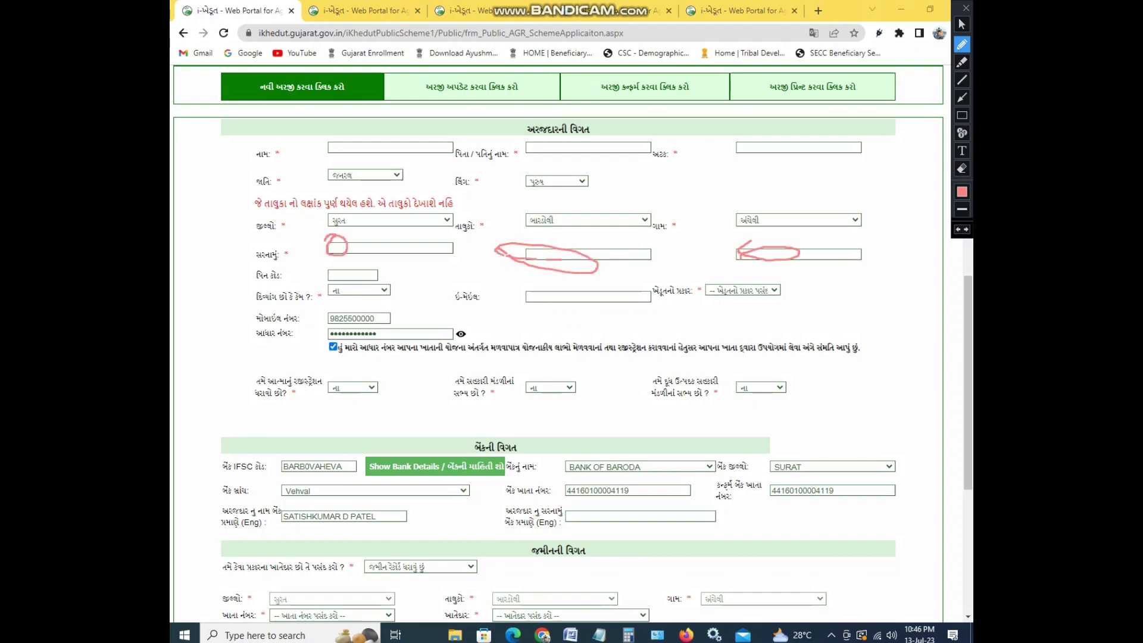
mouse_move(326, 269)
left_mouse_down()
mouse_move(337, 267)
mouse_move(347, 299)
left_mouse_up()
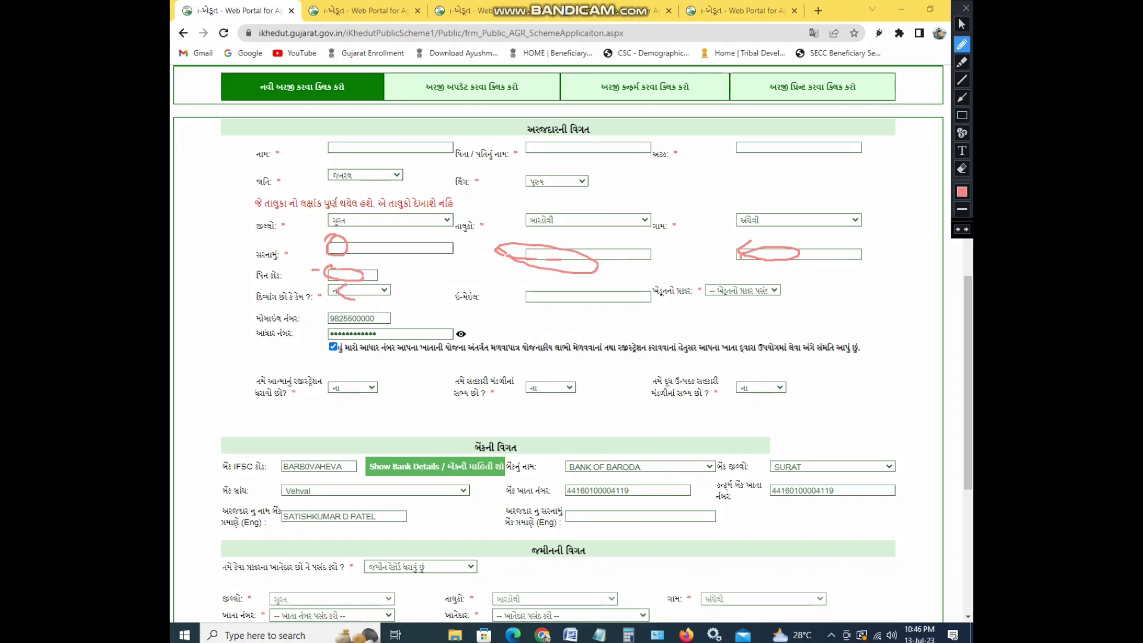
left_click_drag(528, 292, 575, 302)
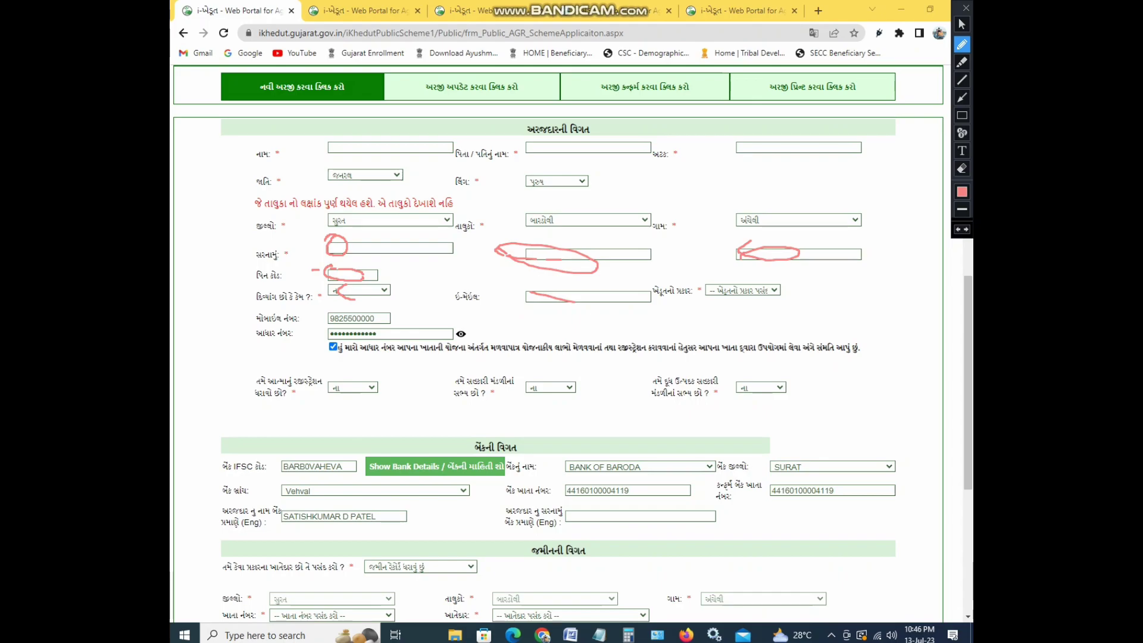
left_click_drag(707, 283, 691, 286)
left_click_drag(307, 323, 405, 326)
left_click_drag(341, 311, 329, 315)
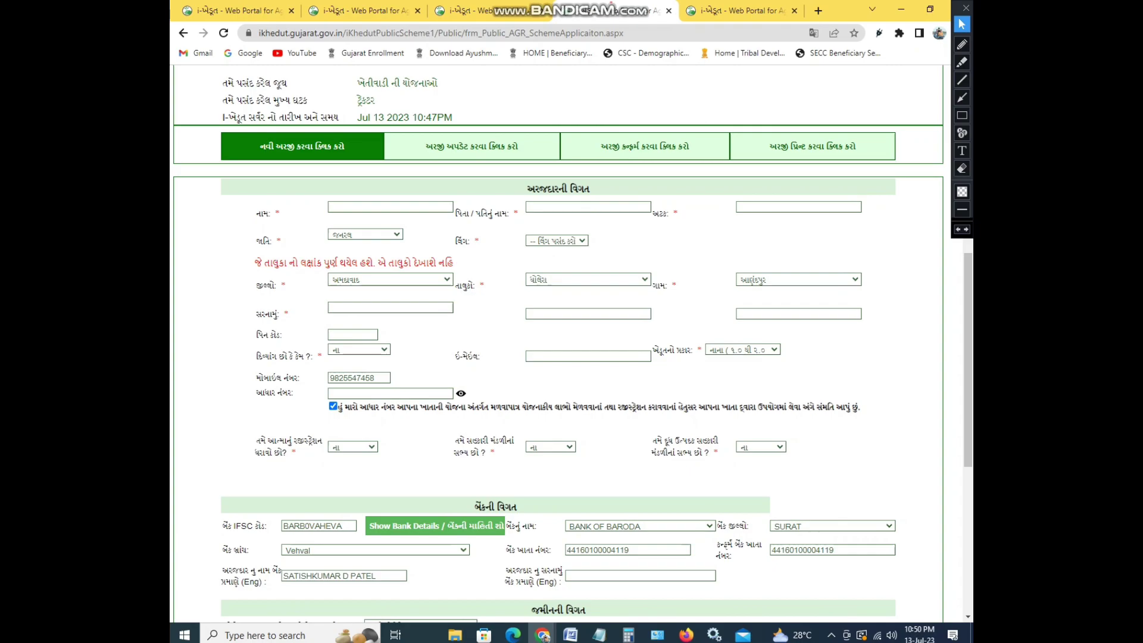
scroll(558, 339, "down", 3)
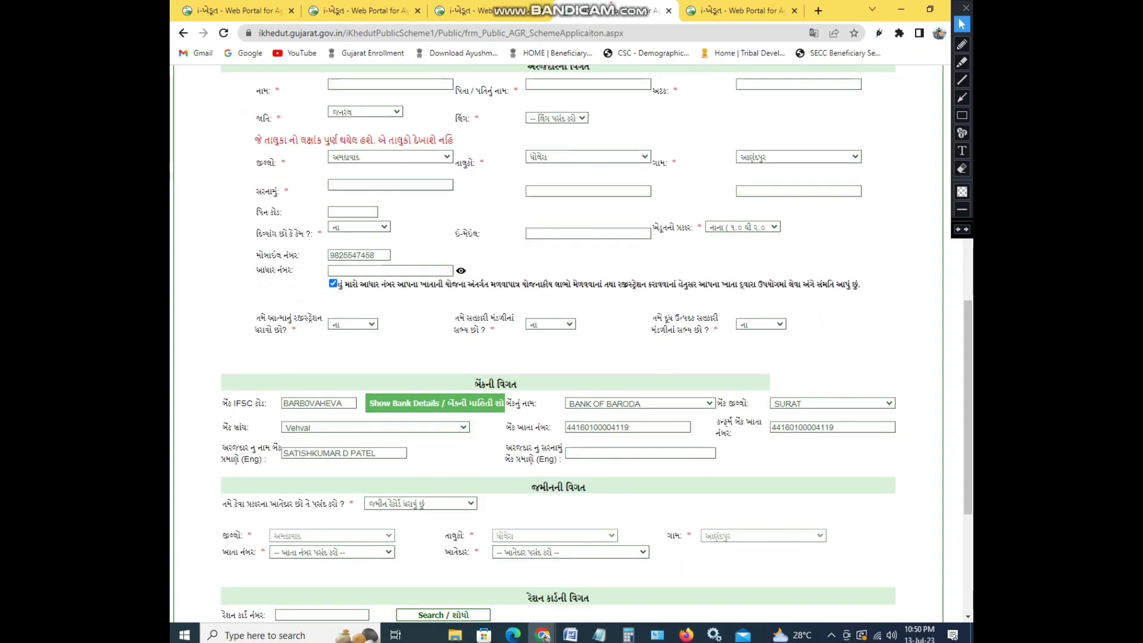
scroll(558, 344, "down", 1)
left_click(961, 62)
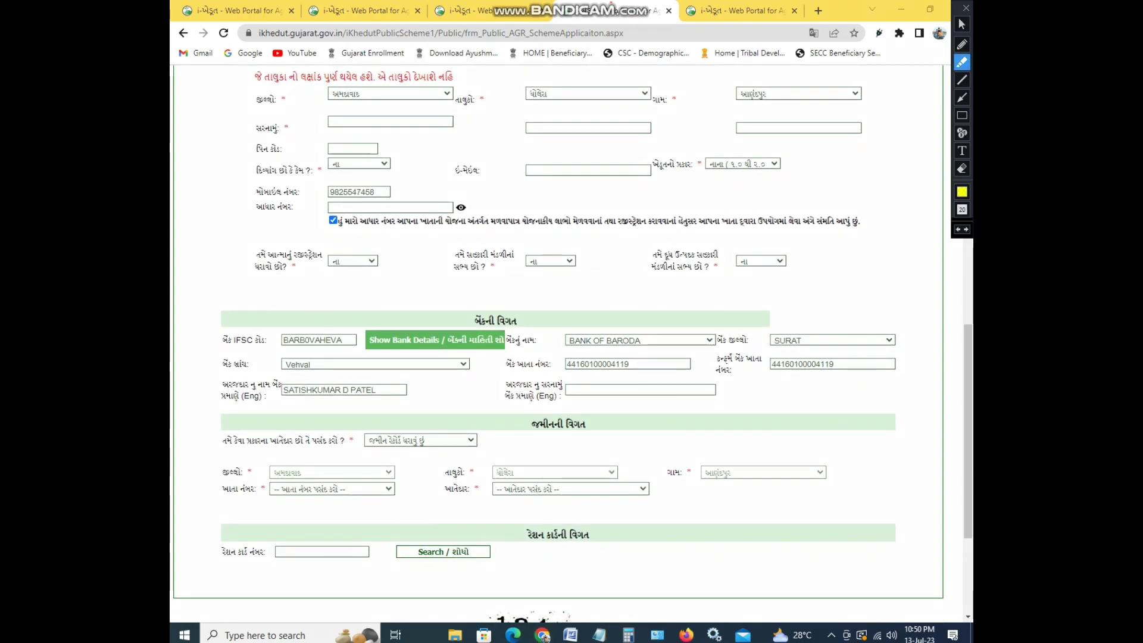
left_click_drag(308, 122, 364, 128)
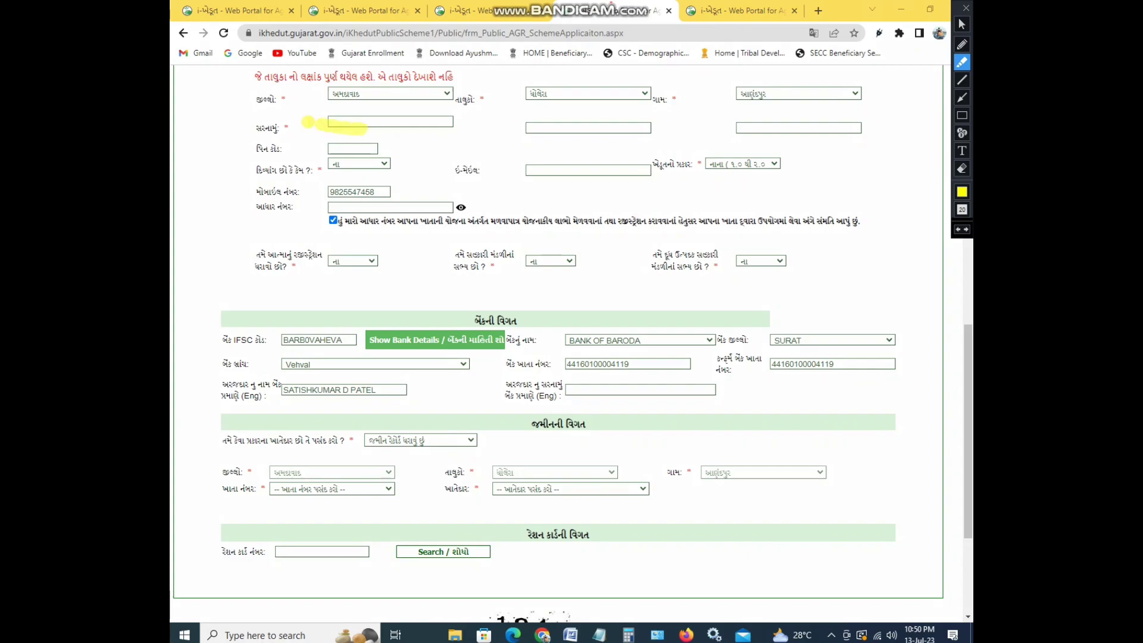
left_click_drag(284, 95, 385, 93)
left_click(517, 96)
left_click_drag(527, 93, 569, 94)
left_click_drag(741, 93, 765, 94)
left_click_drag(515, 125, 554, 130)
left_click_drag(738, 125, 772, 128)
mouse_move(319, 149)
left_mouse_down()
mouse_move(357, 148)
mouse_move(368, 172)
left_mouse_up()
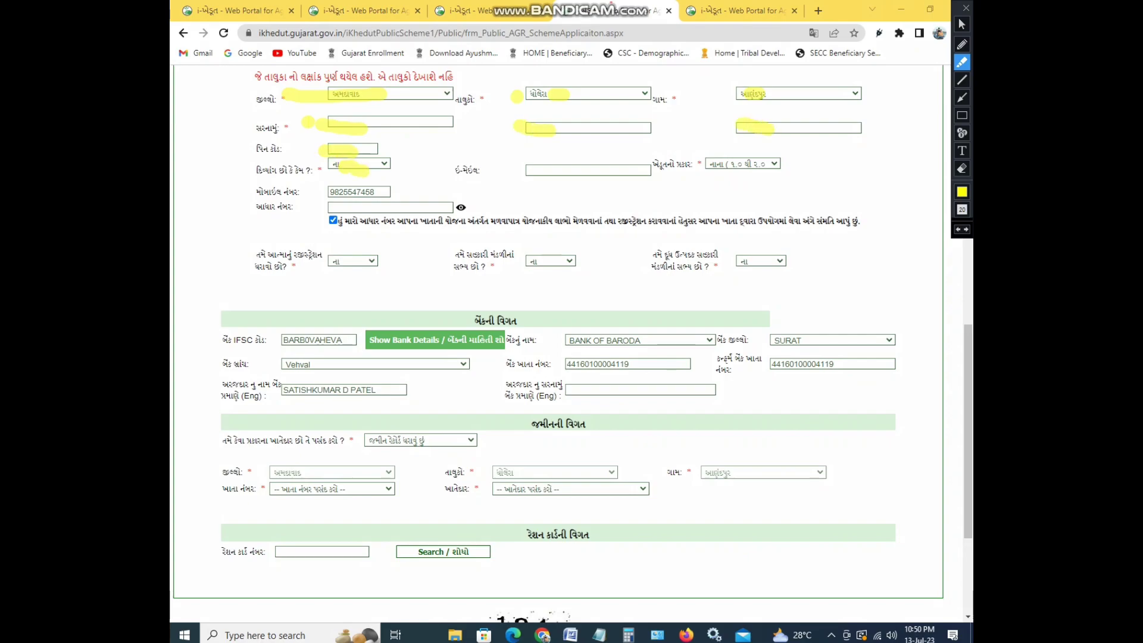
left_click_drag(575, 168, 797, 171)
left_click_drag(305, 190, 384, 189)
left_click_drag(323, 207, 393, 208)
left_click_drag(337, 247, 357, 257)
left_click_drag(529, 262, 579, 271)
left_click(746, 277)
left_click_drag(237, 339, 445, 341)
left_click_drag(575, 341, 651, 342)
left_click_drag(757, 337, 808, 339)
left_click_drag(285, 365, 315, 365)
left_click_drag(560, 358, 602, 360)
left_click_drag(785, 363, 806, 360)
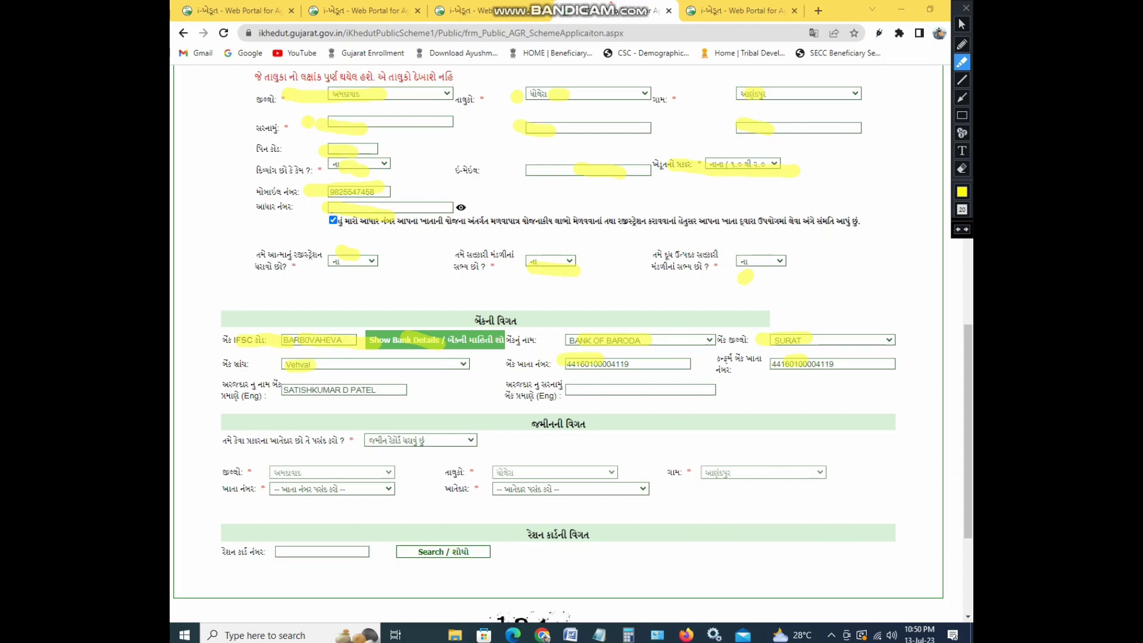
left_click_drag(282, 390, 367, 377)
left_click_drag(573, 390, 611, 389)
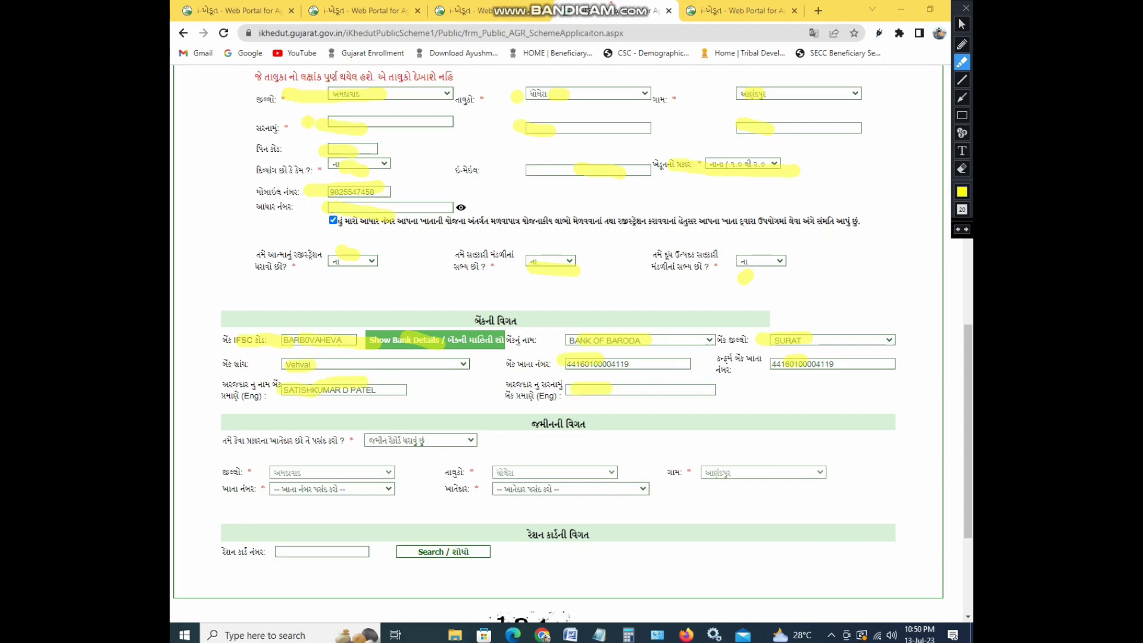
left_click_drag(379, 442, 464, 436)
left_click(961, 169)
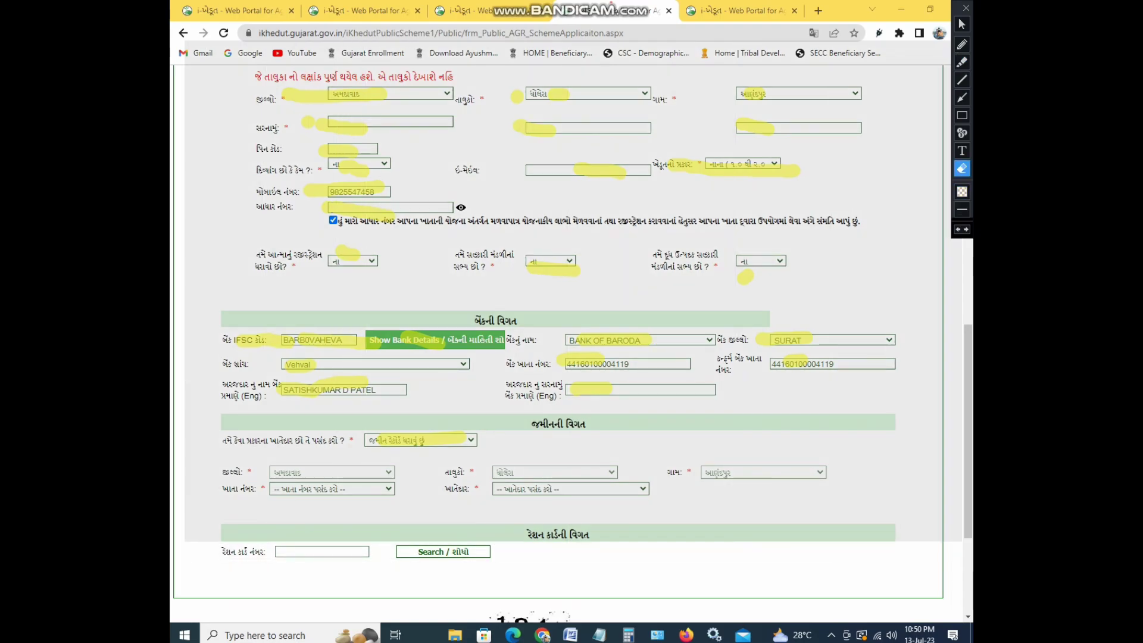
double_click(961, 169)
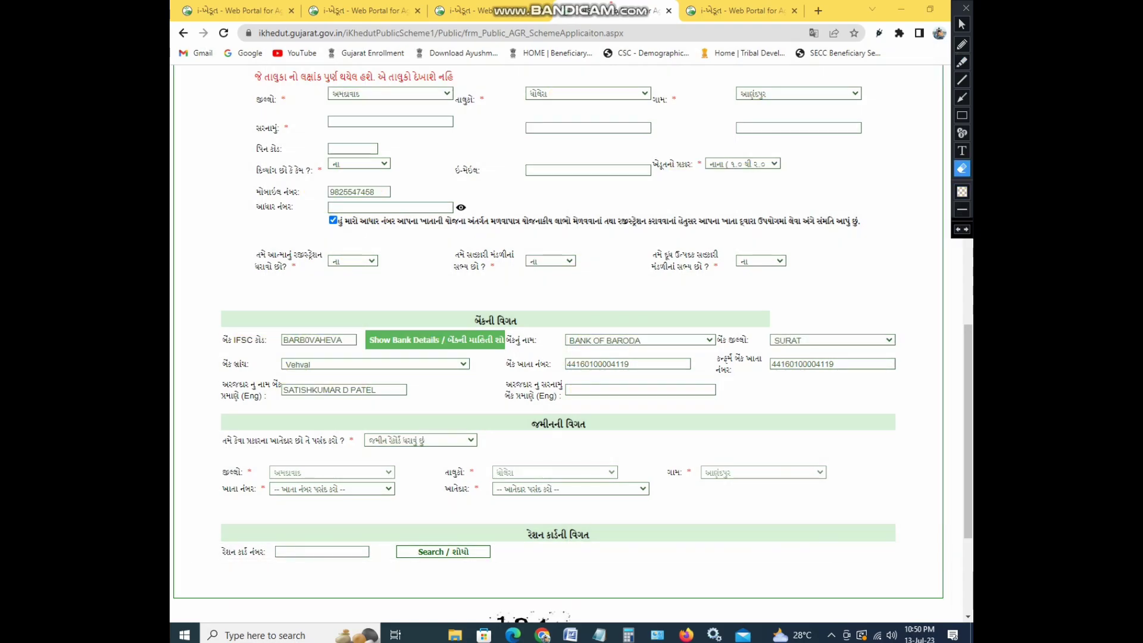
Pick the land account number and its account holder so the 3.1666 land area appears
left_click(961, 24)
scroll(559, 346, "down", 3)
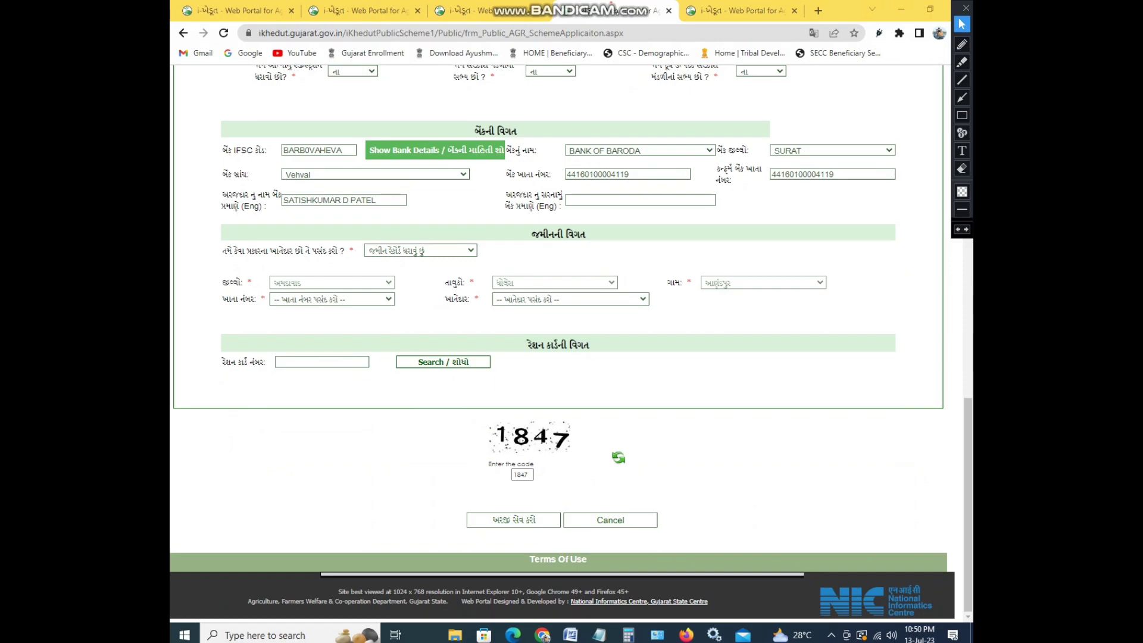
left_click(332, 299)
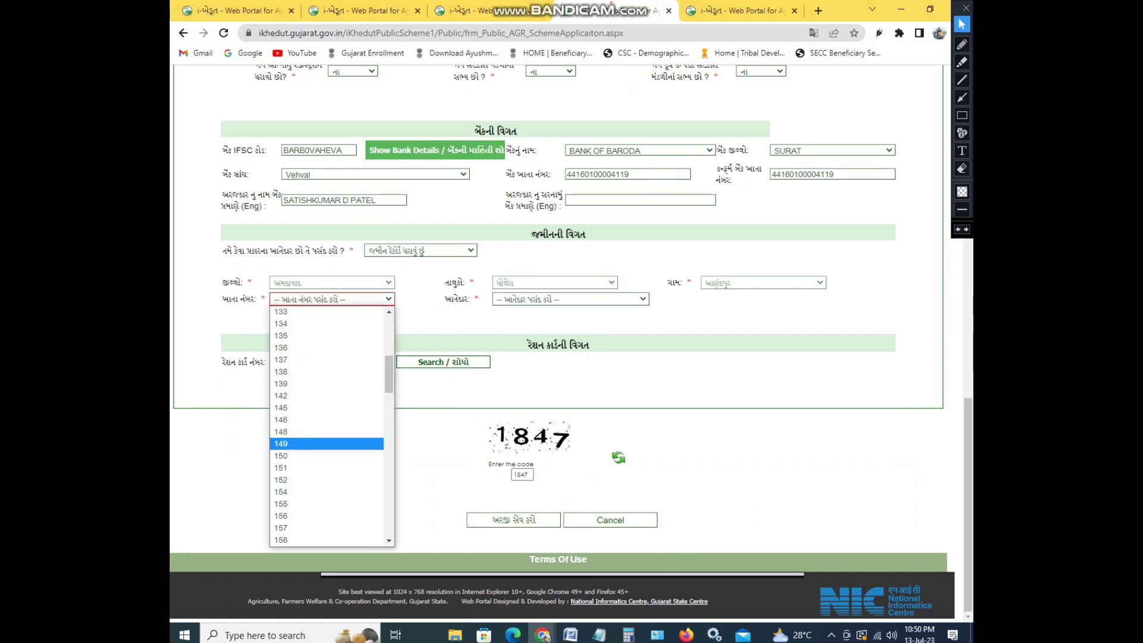
left_click(327, 435)
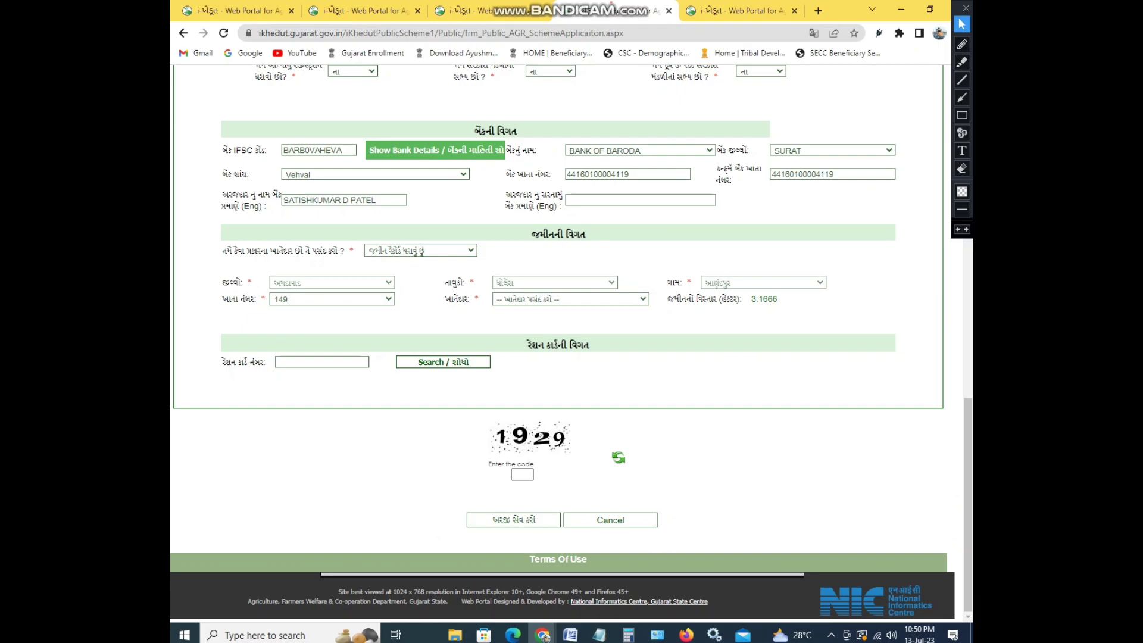
left_click(570, 299)
left_click(559, 333)
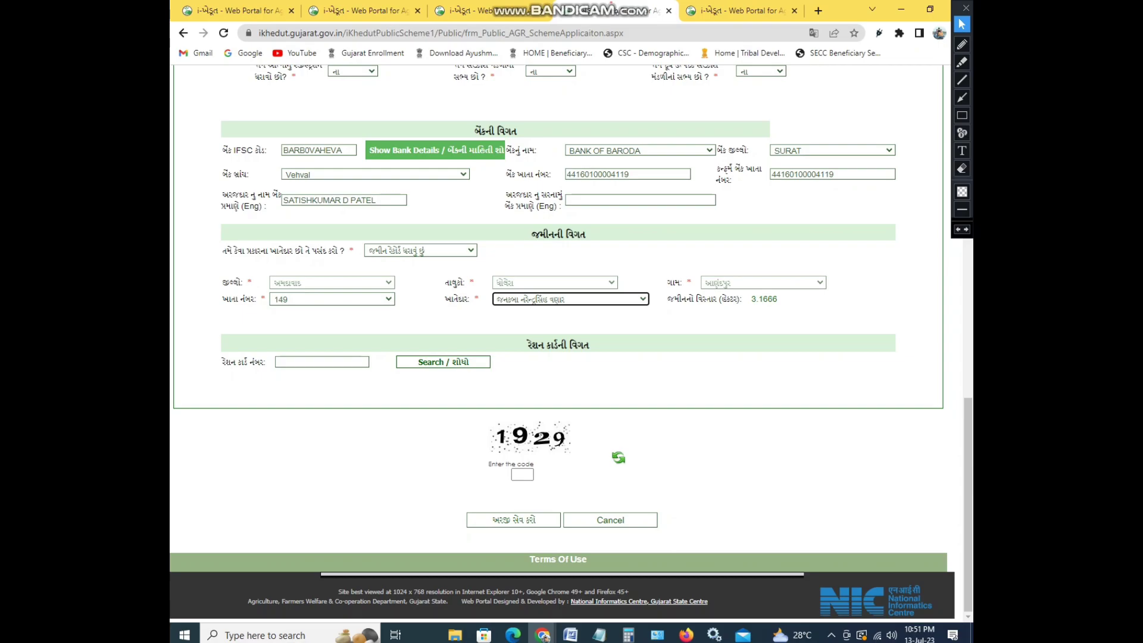
scroll(572, 344, "up", 1)
scroll(571, 344, "down", 1)
Draw a red box around the captcha code input, discarding a stray box on the ration card row
left_click(962, 115)
left_click_drag(206, 339, 574, 372)
key("ctrl+z")
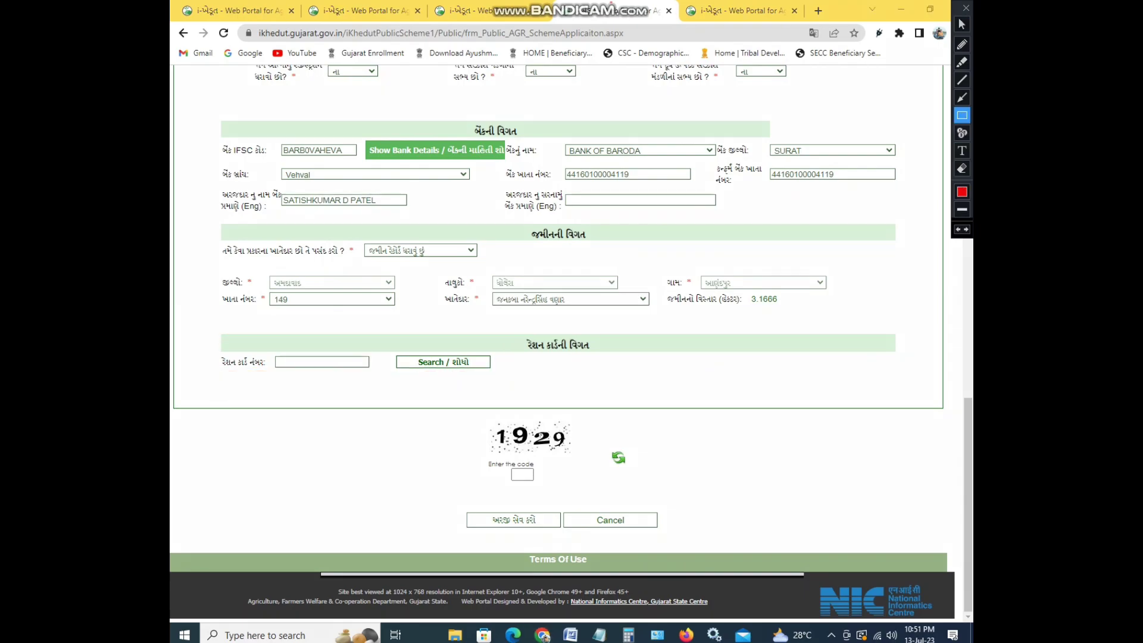
left_click_drag(506, 456, 549, 490)
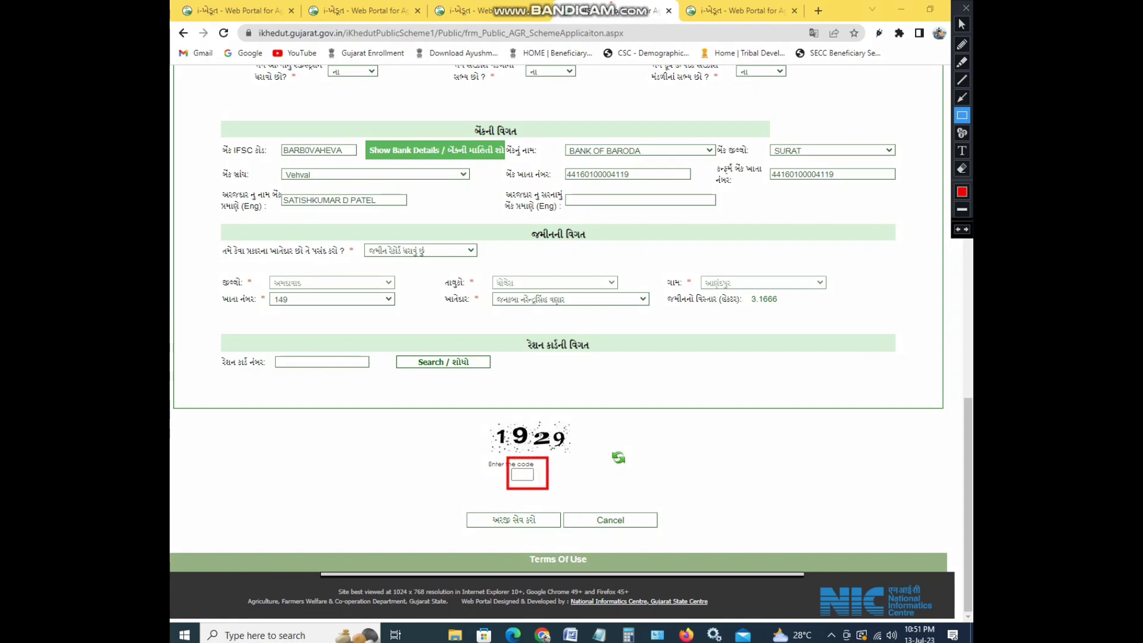
Enter the displayed captcha code in the code box
left_click(962, 23)
left_click(522, 474)
type("1929")
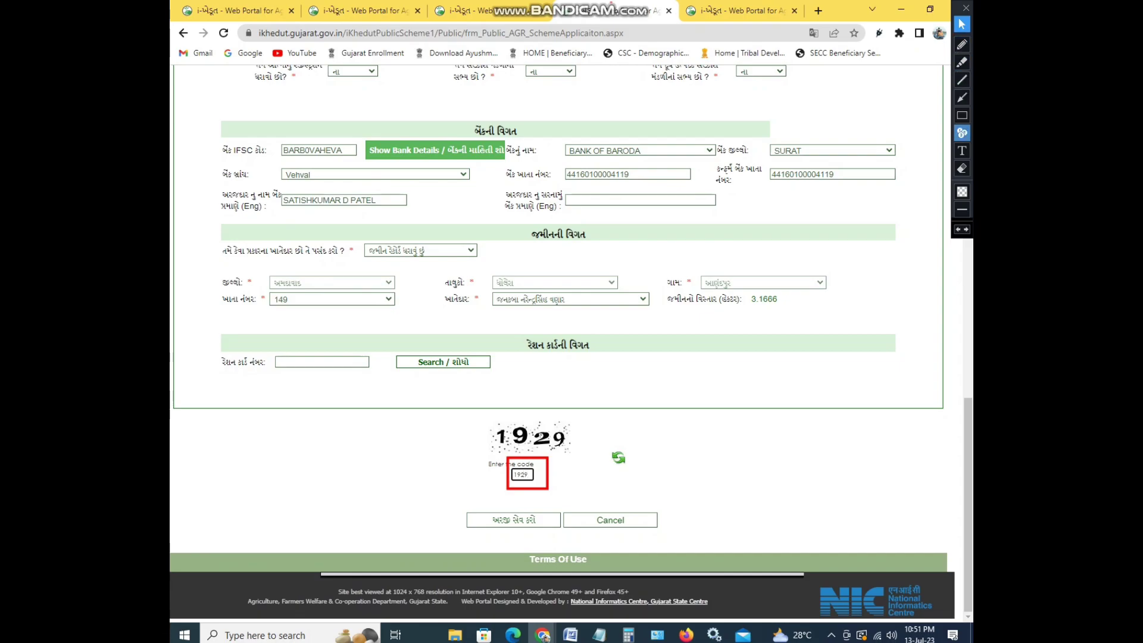
Erase the red annotations and scroll back up the form
left_click(962, 169)
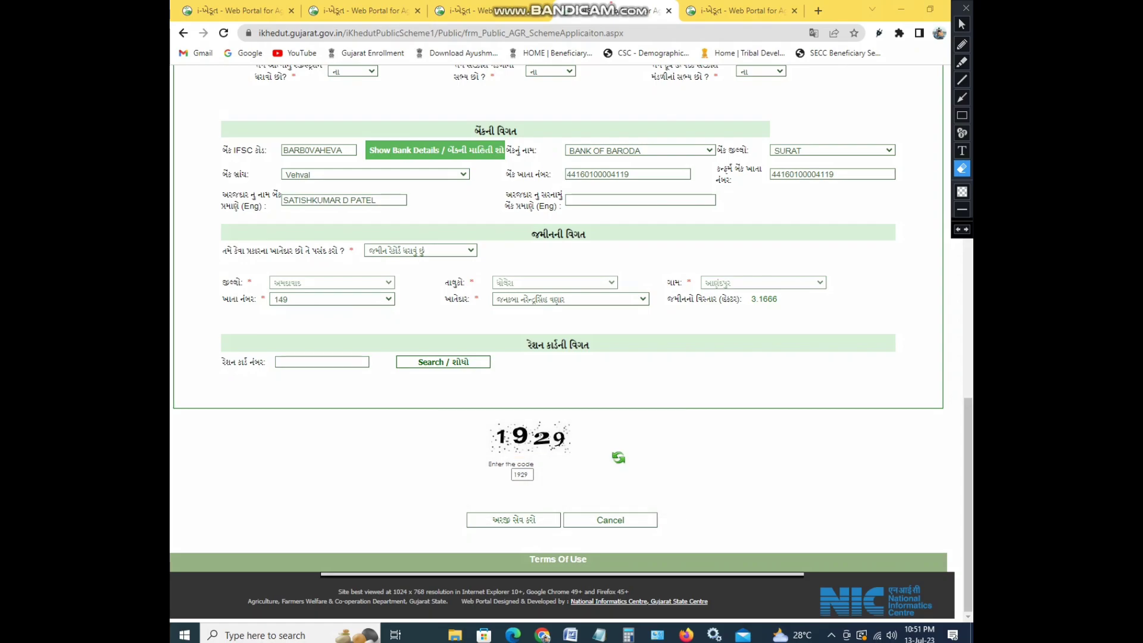
left_click(962, 24)
scroll(556, 344, "up", 8)
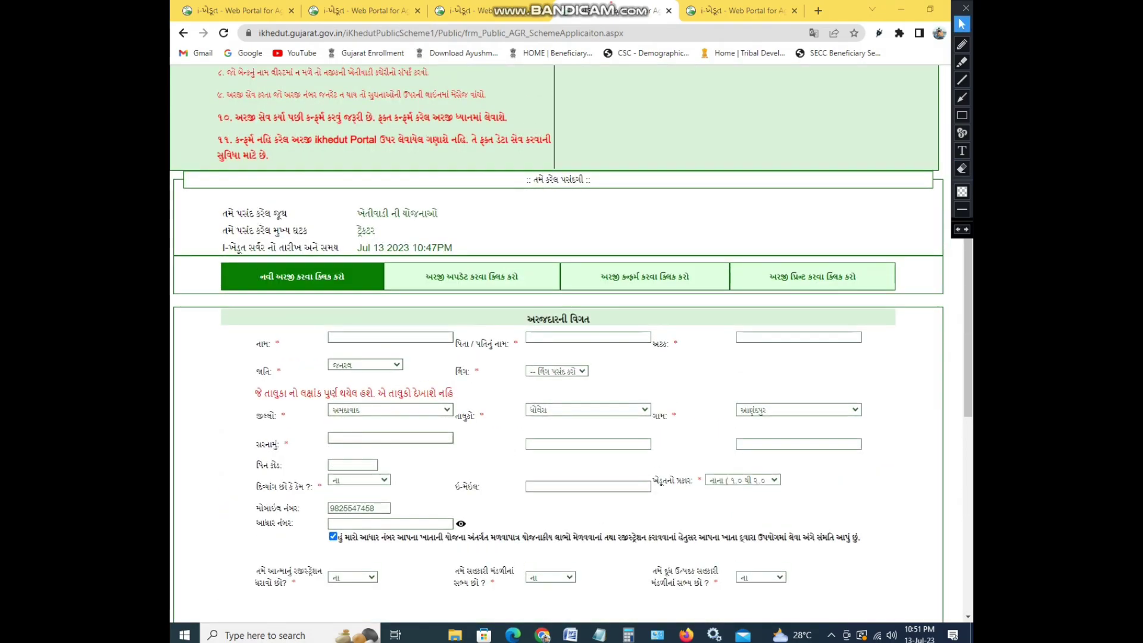
In the Confirm Application tab, try an application number and land account number, clearing both after an English-digits alert
left_click(645, 276)
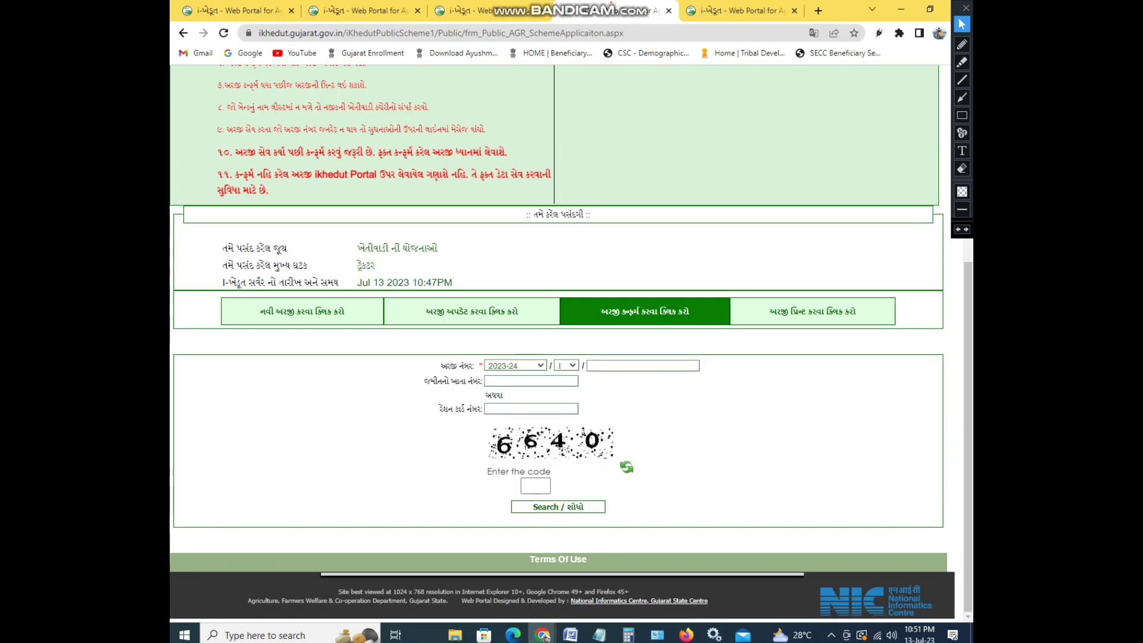
left_click(643, 365)
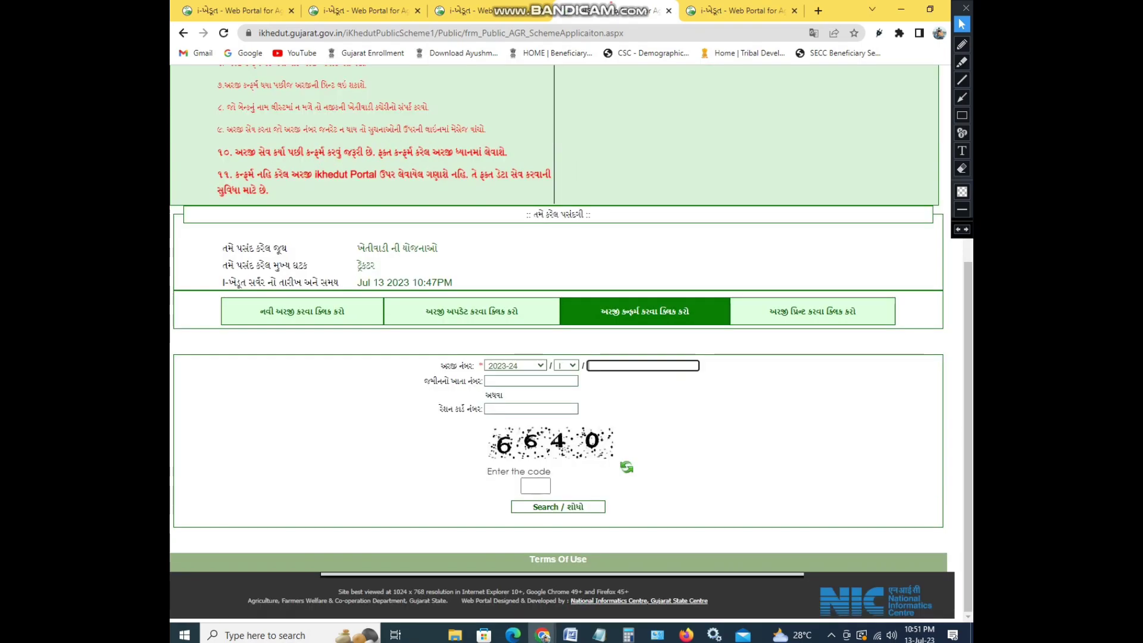
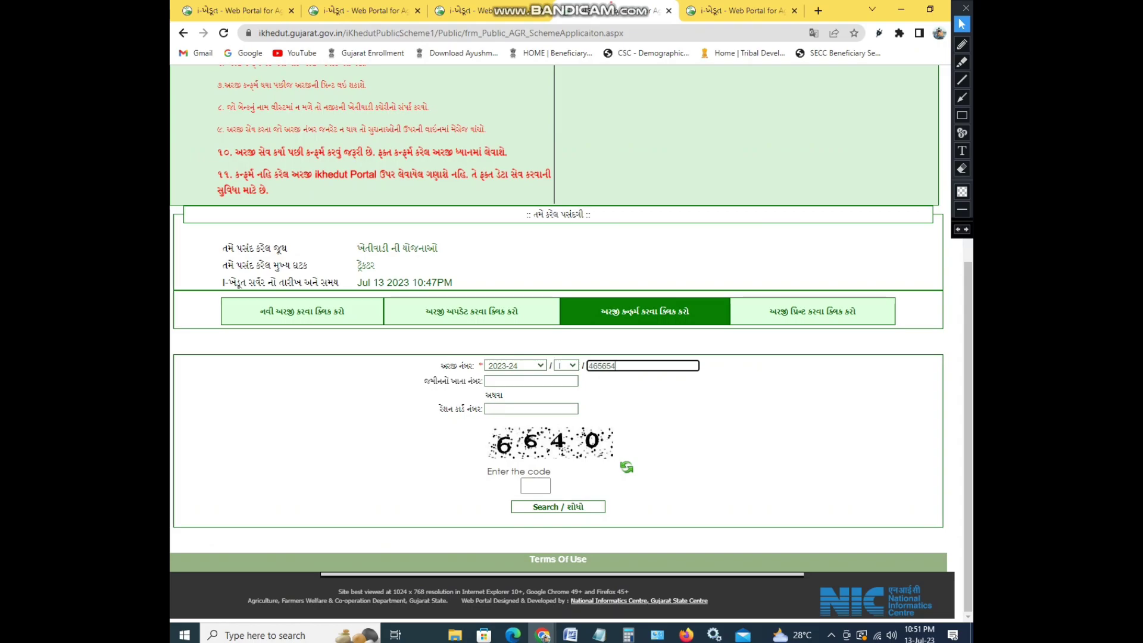
key("BackSpace")
key("BackSpace")
key("BackSpace")
key("BackSpace")
key("BackSpace")
key("BackSpace")
key("BackSpace")
key("BackSpace")
key("BackSpace")
left_click(531, 381)
type("452")
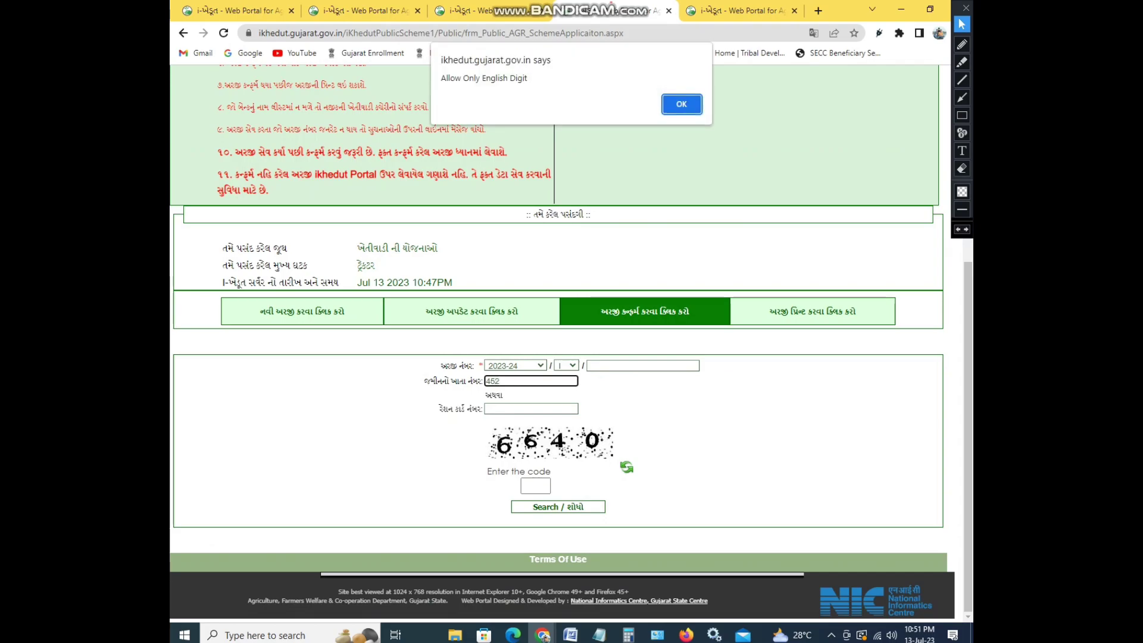
key("Return")
key("BackSpace")
key("BackSpace")
key("BackSpace")
Enter the captcha and submit the search, landing on the print application form's captcha box
left_click(536, 486)
type("6640")
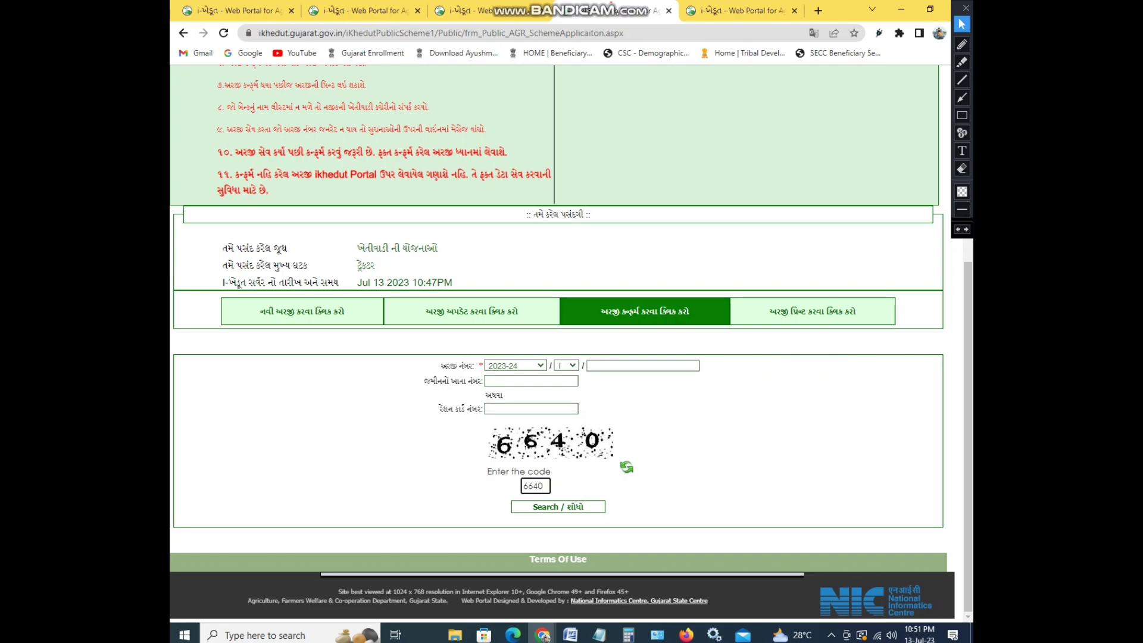
key("Return")
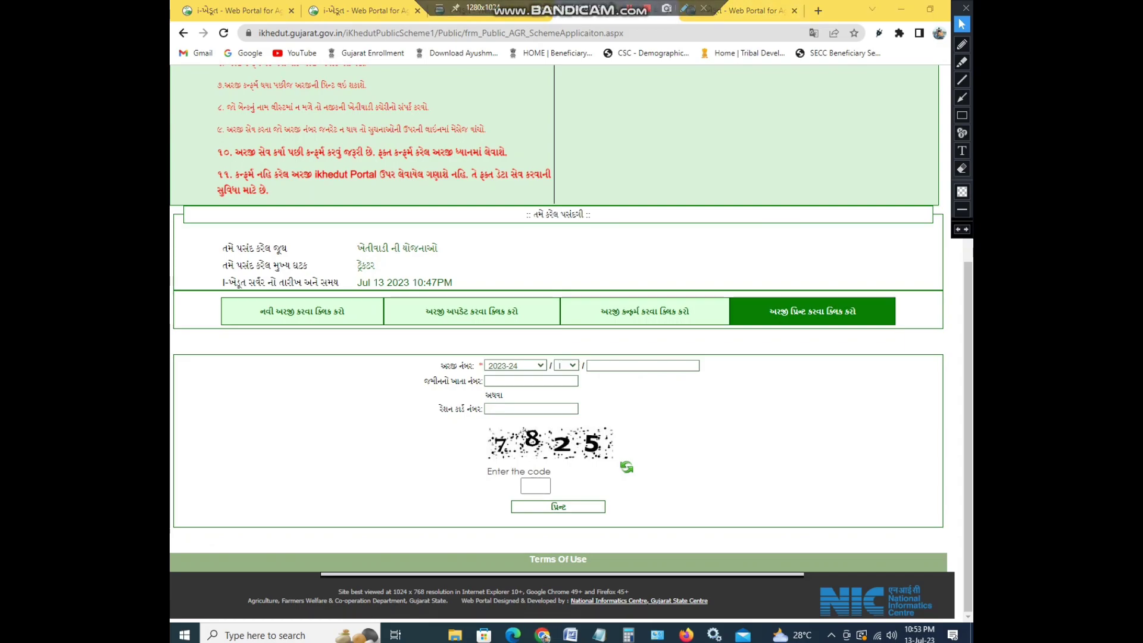
left_click(535, 486)
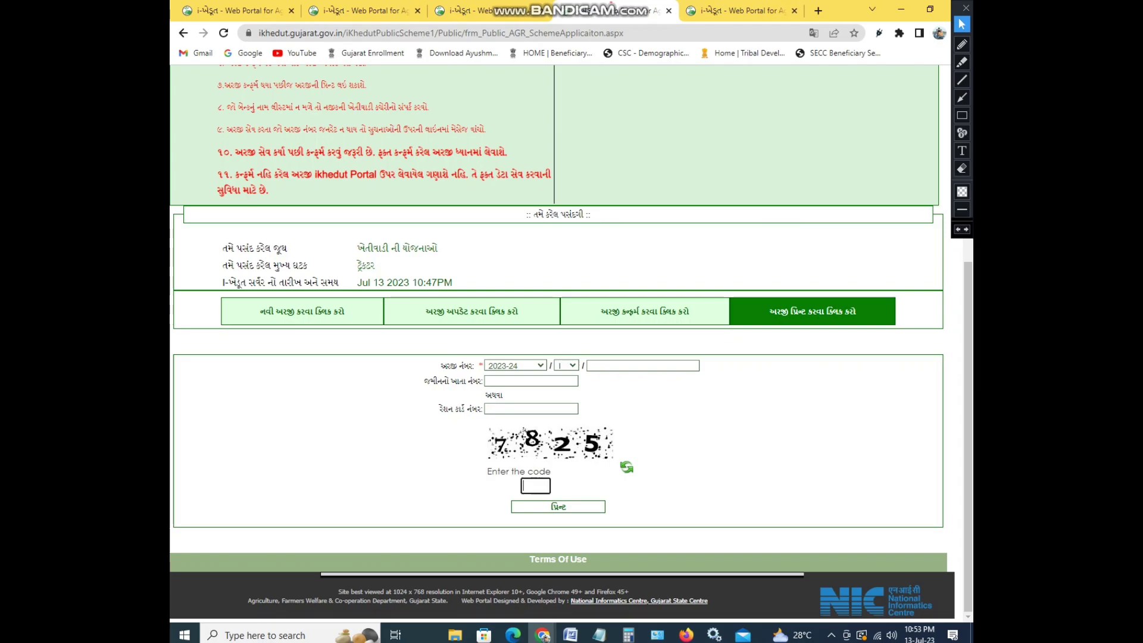